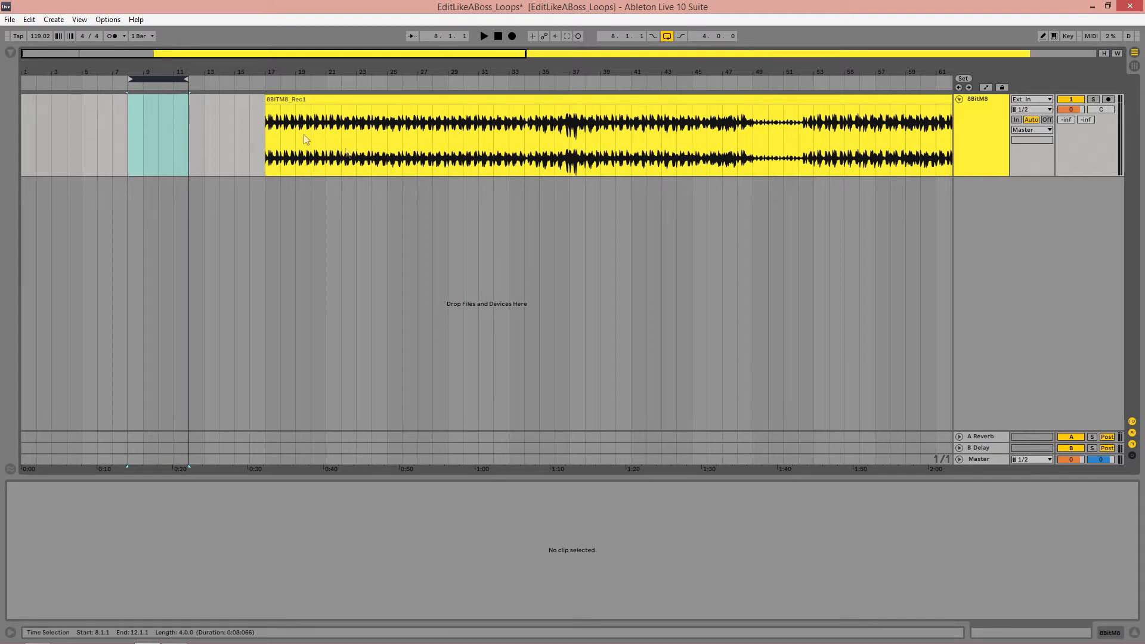
# Audition the 8BITM8_Rec1 recording from around bar 39 and save the Live Set
pyautogui.click(330, 99)
pyautogui.click(327, 132)
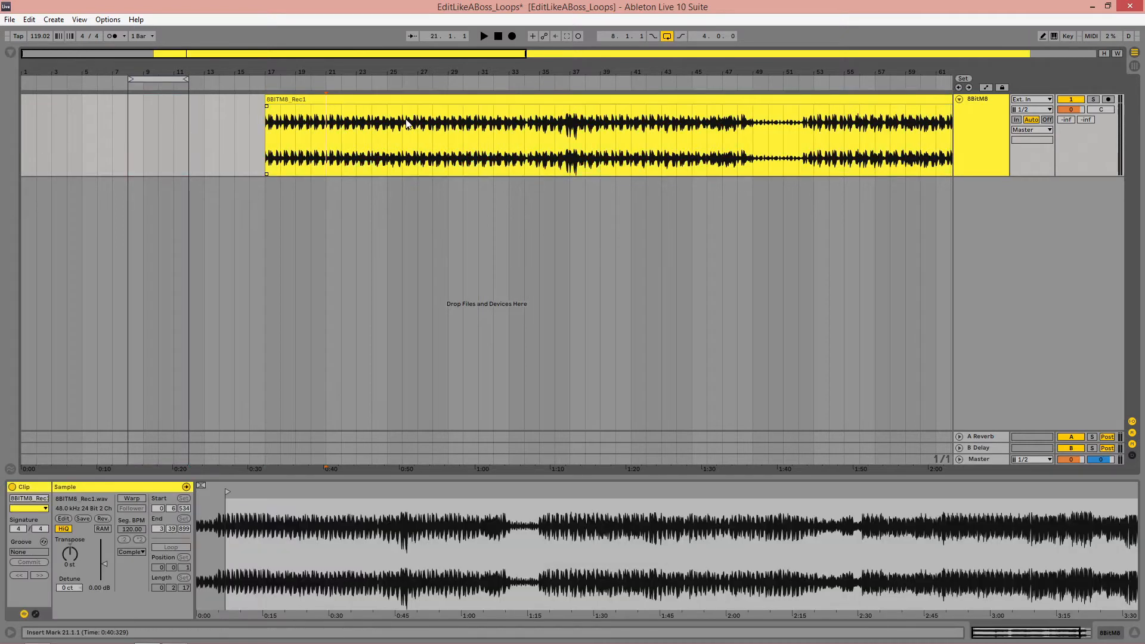
pyautogui.moveTo(406, 72); pyautogui.dragTo(264, 64)
pyautogui.press('space')
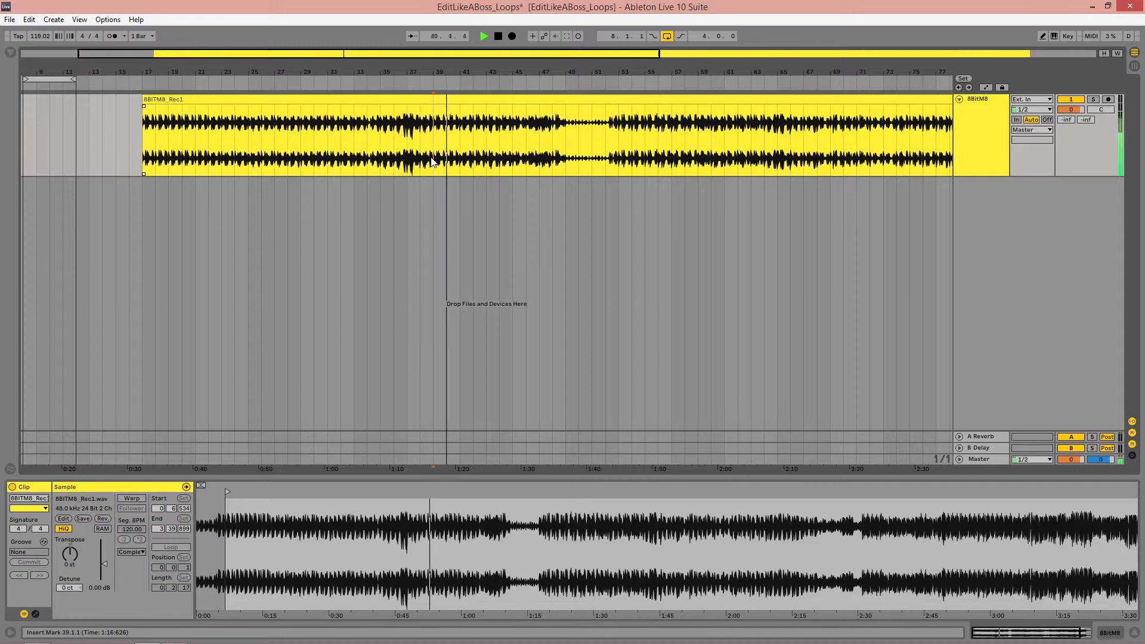
pyautogui.moveTo(445, 74); pyautogui.dragTo(307, 36)
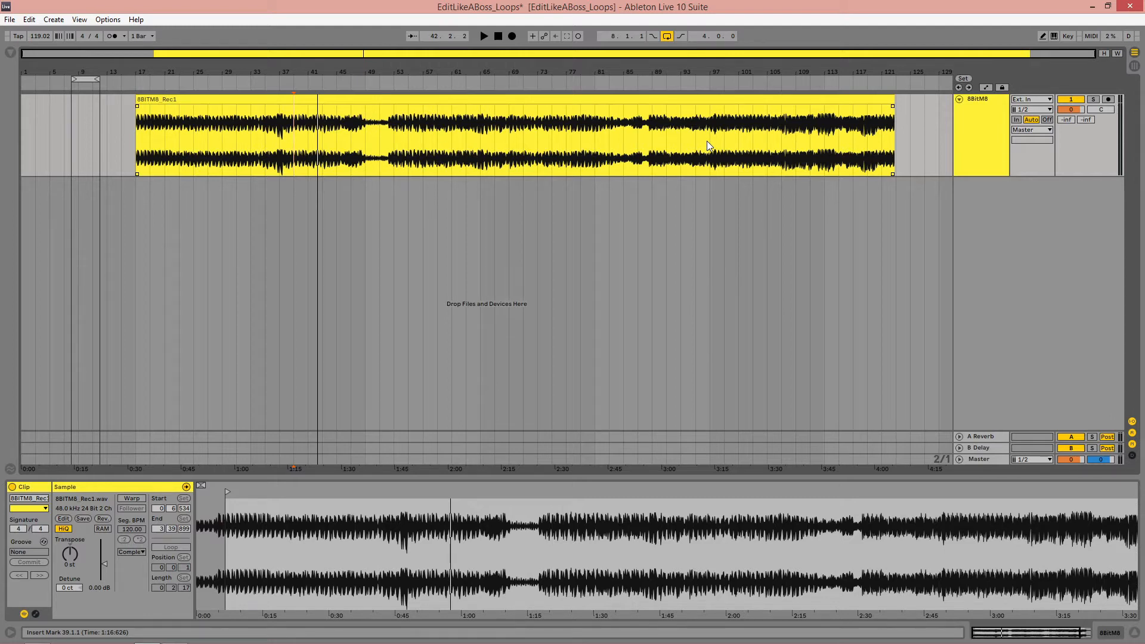
pyautogui.hotkey('ctrl', 's')
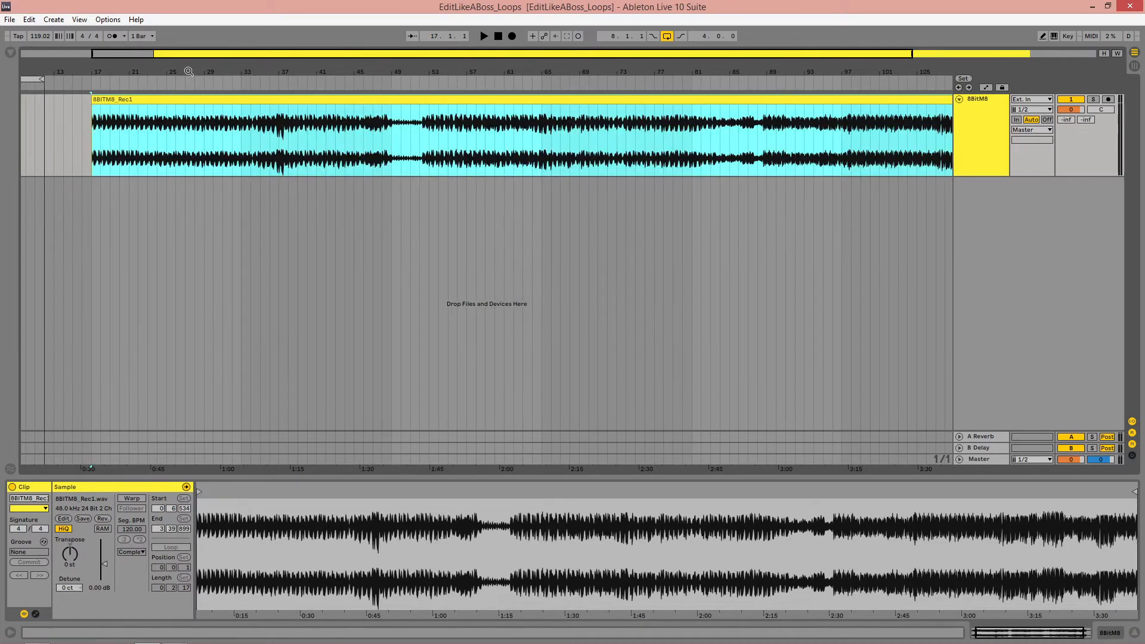
# Turn Warp off for the 8BITM8_Rec1 clip
pyautogui.moveTo(176, 73); pyautogui.dragTo(175, 63)
pyautogui.doubleClick(176, 100)
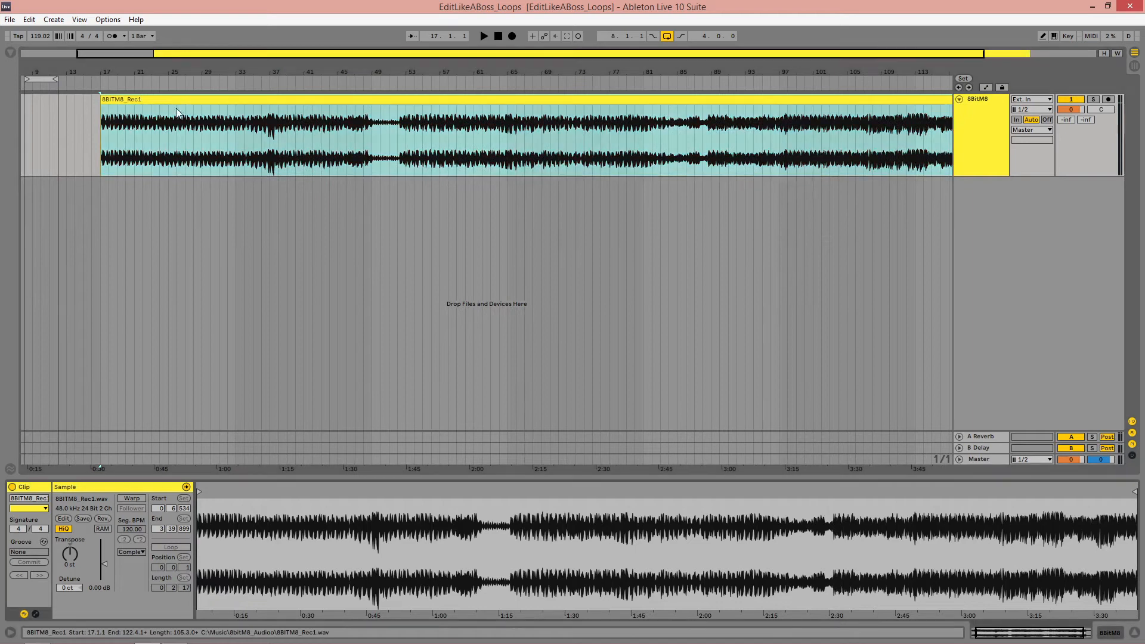
pyautogui.click(132, 499)
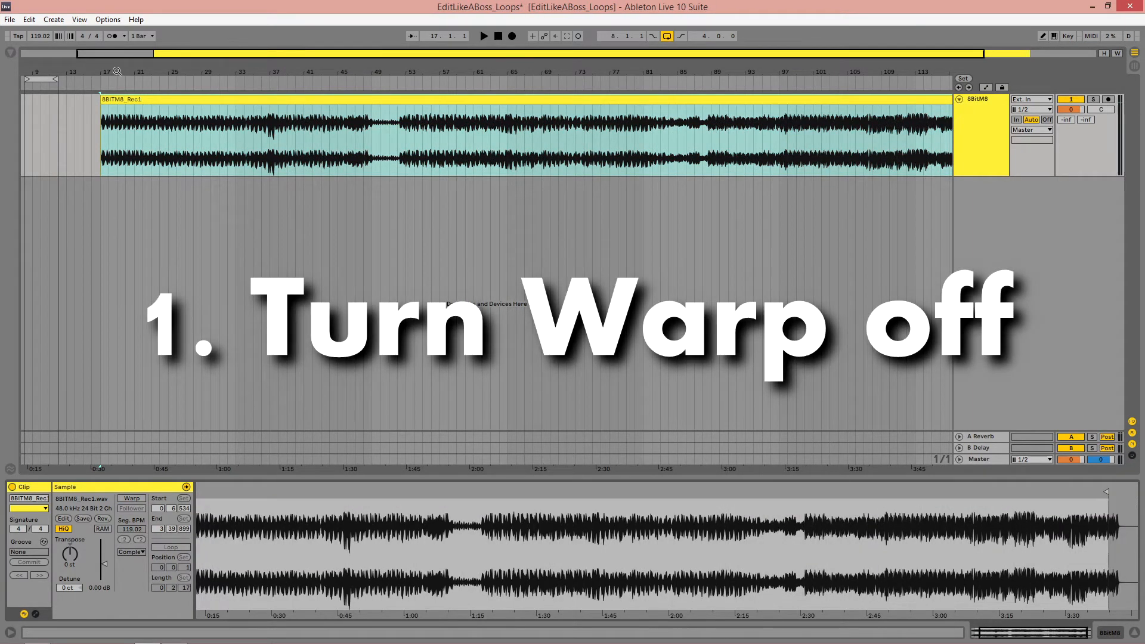
# Examine how the 8BITM8_Rec1 recording starts at bar 17 in both the arrangement and the sample waveform
pyautogui.moveTo(117, 72); pyautogui.dragTo(75, 50)
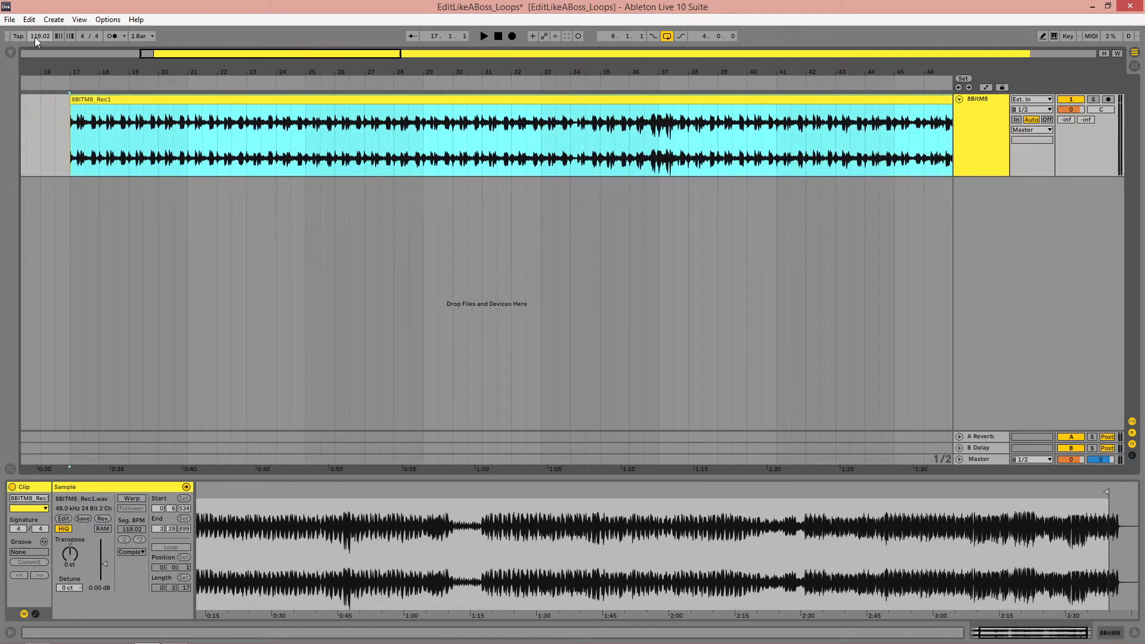
pyautogui.moveTo(156, 70); pyautogui.dragTo(156, 37)
pyautogui.moveTo(189, 72); pyautogui.dragTo(258, 78)
pyautogui.moveTo(125, 78); pyautogui.dragTo(191, 126)
pyautogui.click(336, 99)
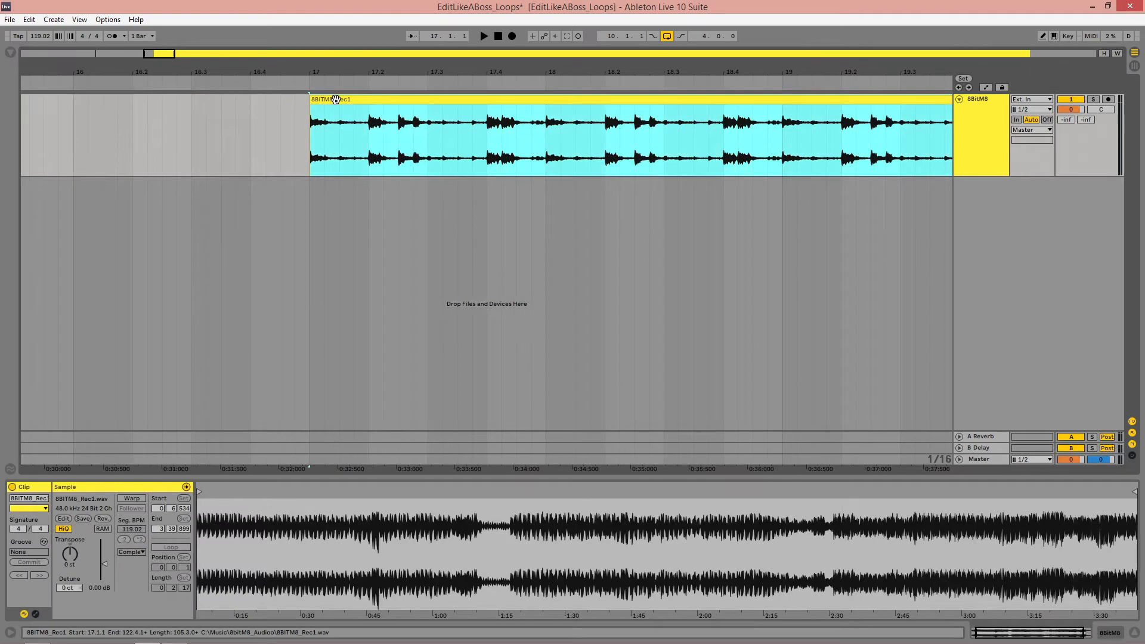
pyautogui.doubleClick(327, 98)
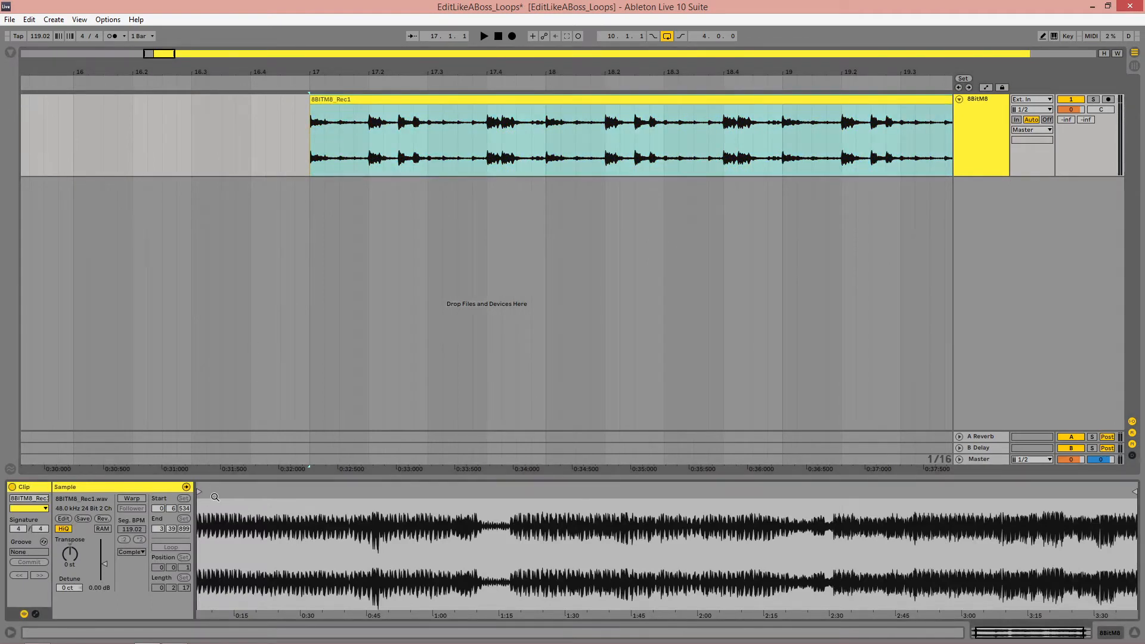
pyautogui.moveTo(213, 525); pyautogui.dragTo(885, 613)
pyautogui.moveTo(311, 495); pyautogui.dragTo(674, 596)
pyautogui.moveTo(410, 493); pyautogui.dragTo(238, 406)
# Audition a four-bar loop region starting at bar 17 and split the recording at its edges
pyautogui.moveTo(366, 60); pyautogui.dragTo(155, 80)
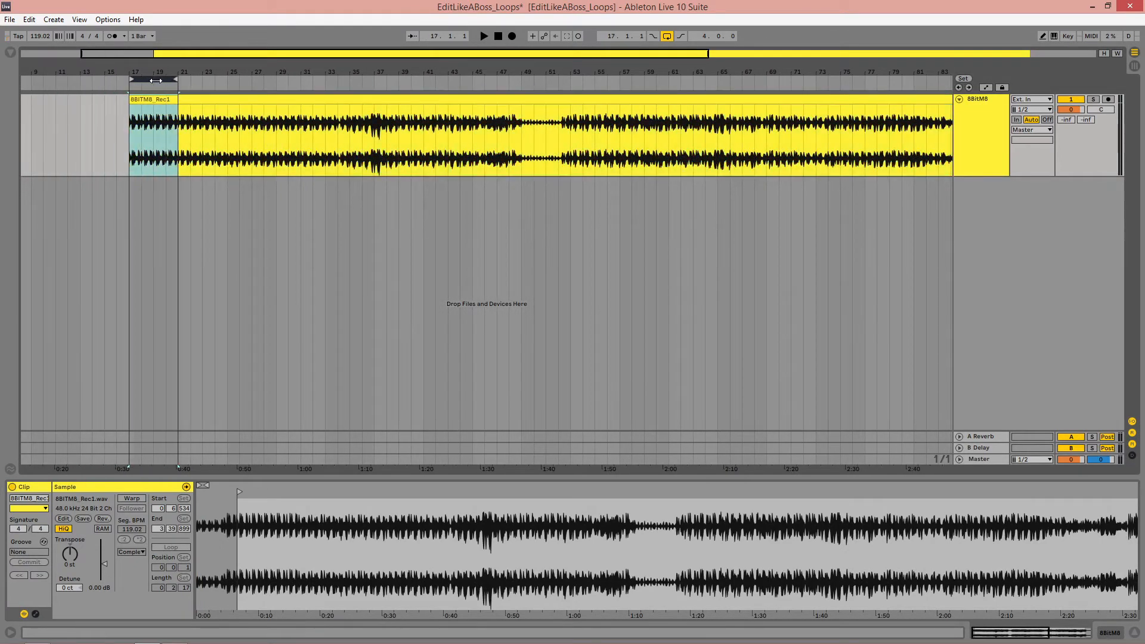
pyautogui.press('space')
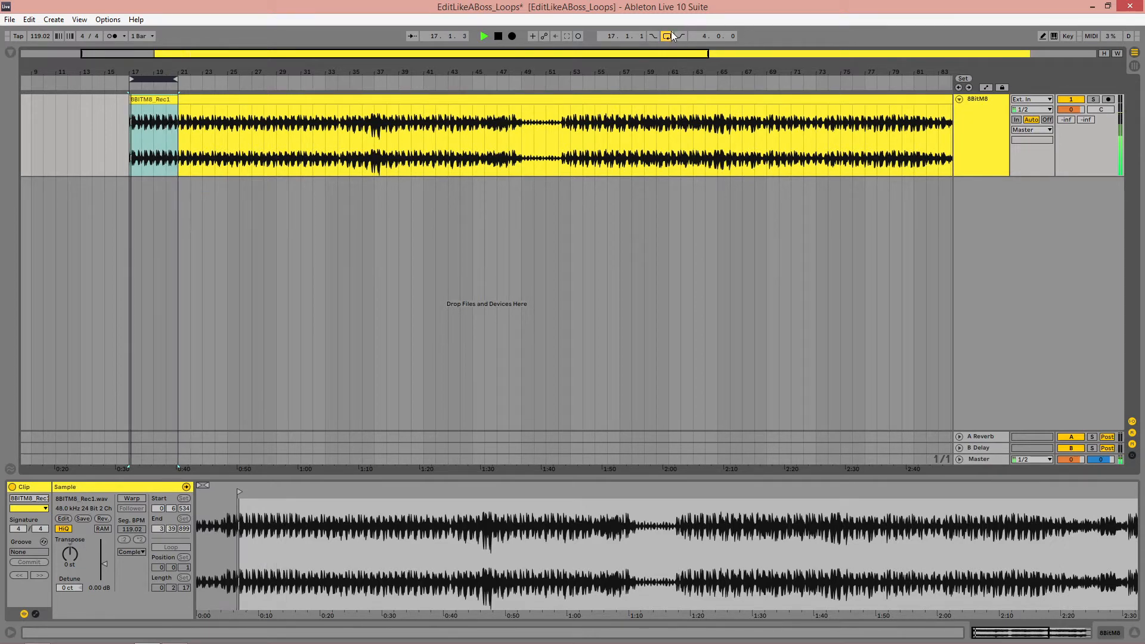
pyautogui.click(157, 78)
pyautogui.press('space')
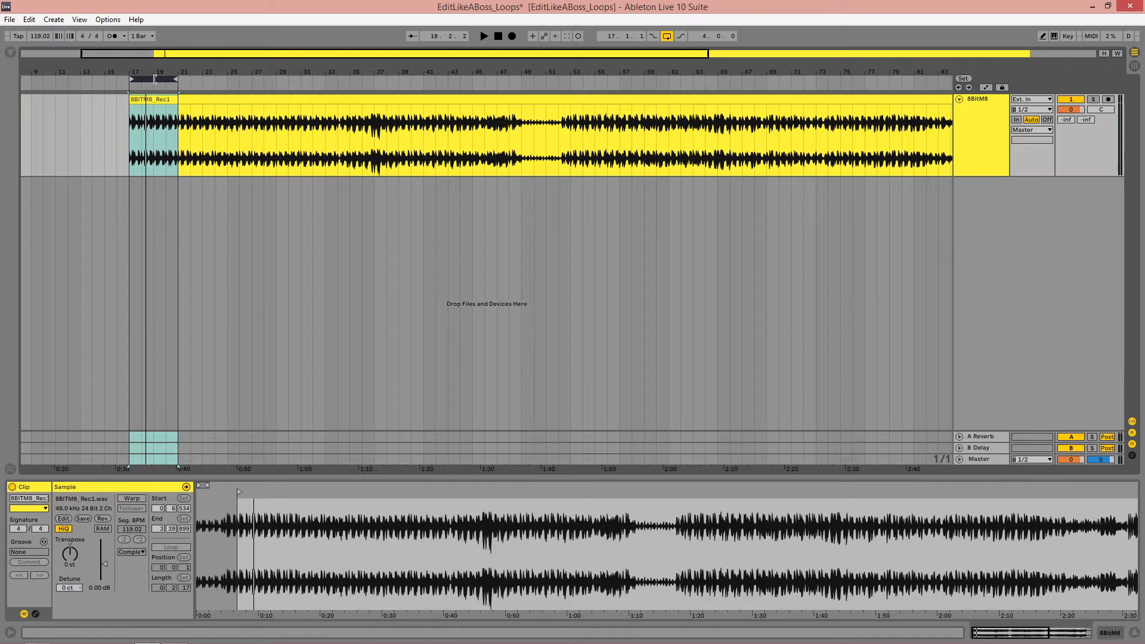
pyautogui.hotkey('ctrl', 'e')
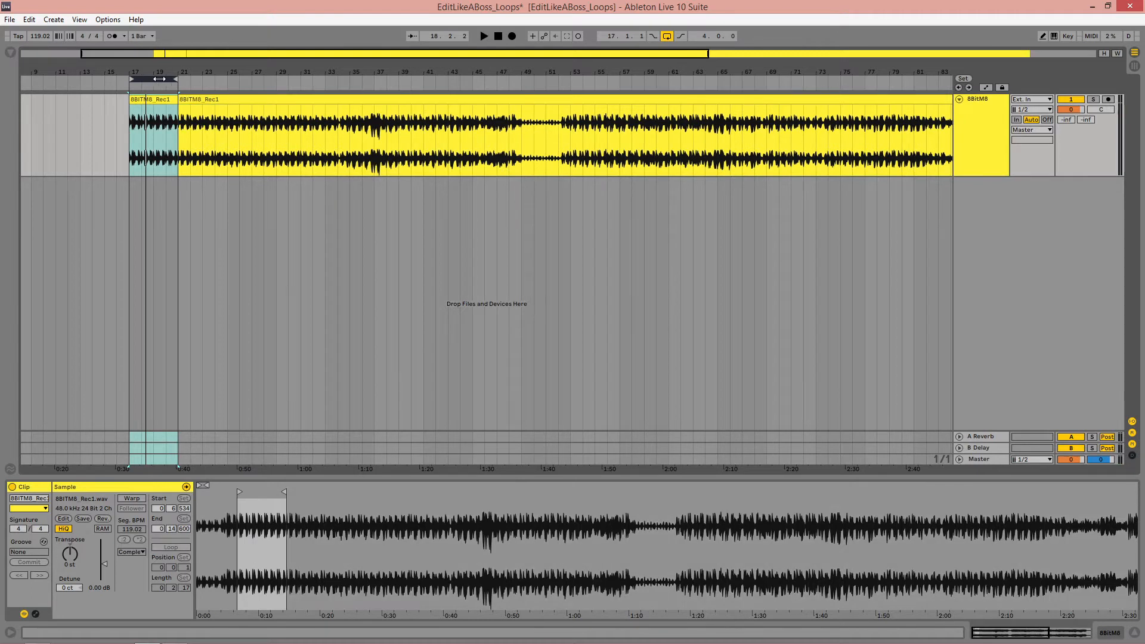
# Audition a loop region moved to bar 31, shorten it to two bars, and split the recording at its edges
pyautogui.moveTo(164, 79); pyautogui.dragTo(249, 69)
pyautogui.press('space')
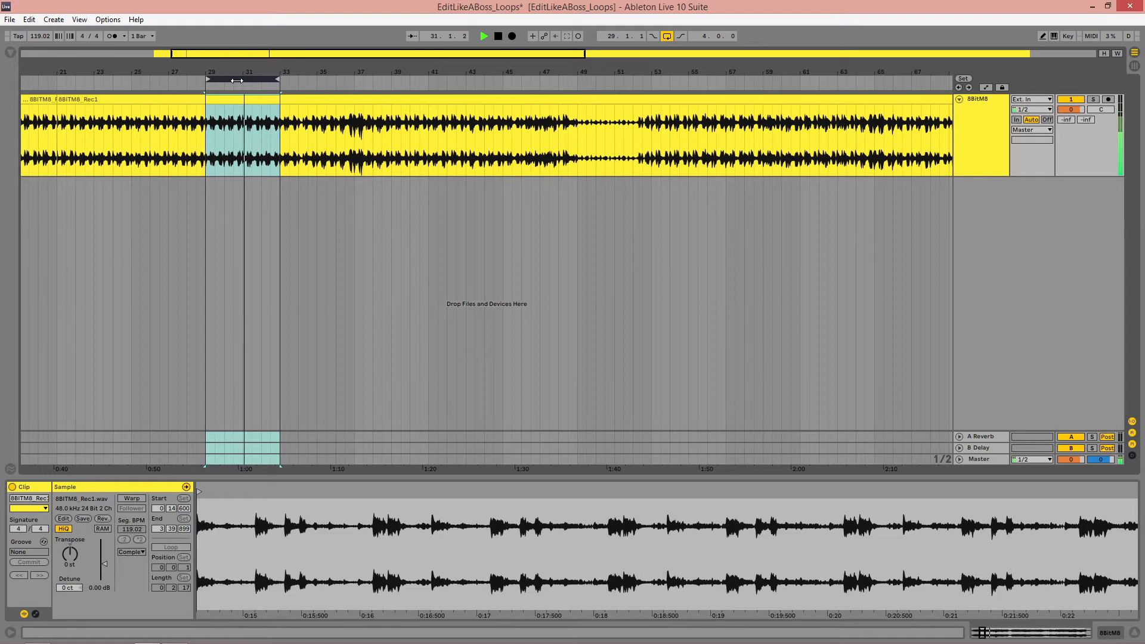
pyautogui.moveTo(237, 80); pyautogui.dragTo(283, 81)
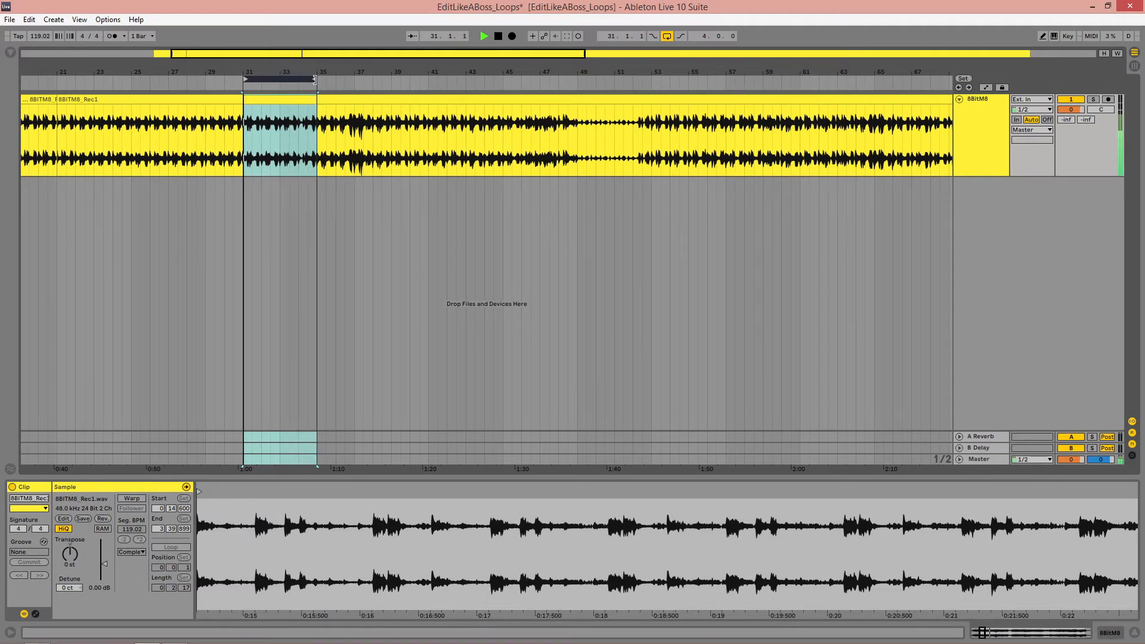
pyautogui.moveTo(315, 79); pyautogui.dragTo(279, 79)
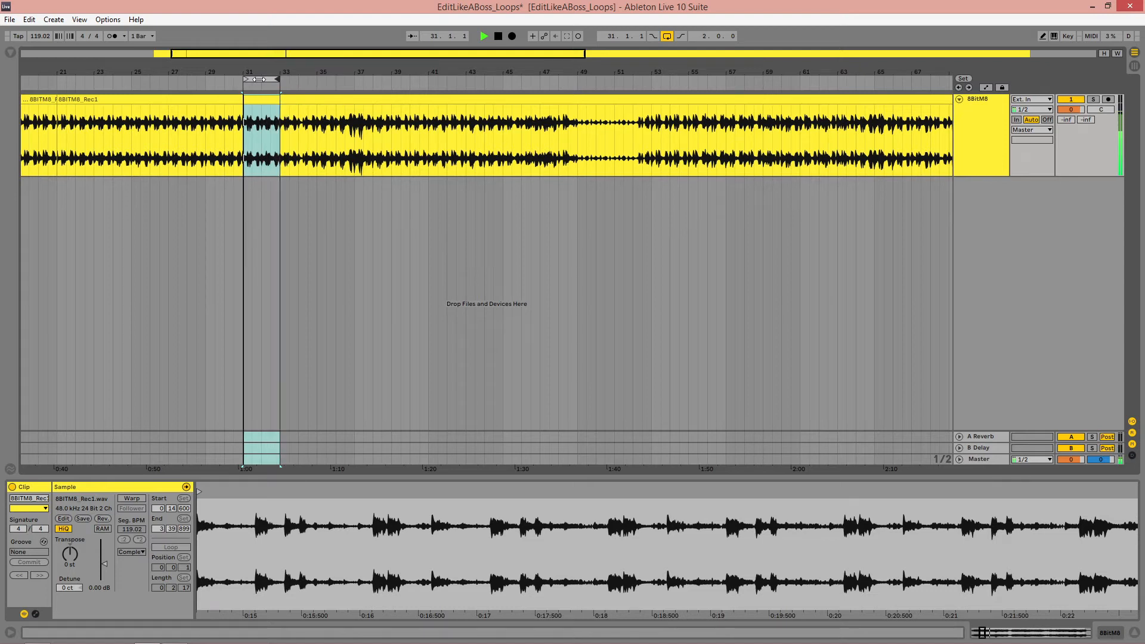
pyautogui.click(259, 80)
pyautogui.press('space')
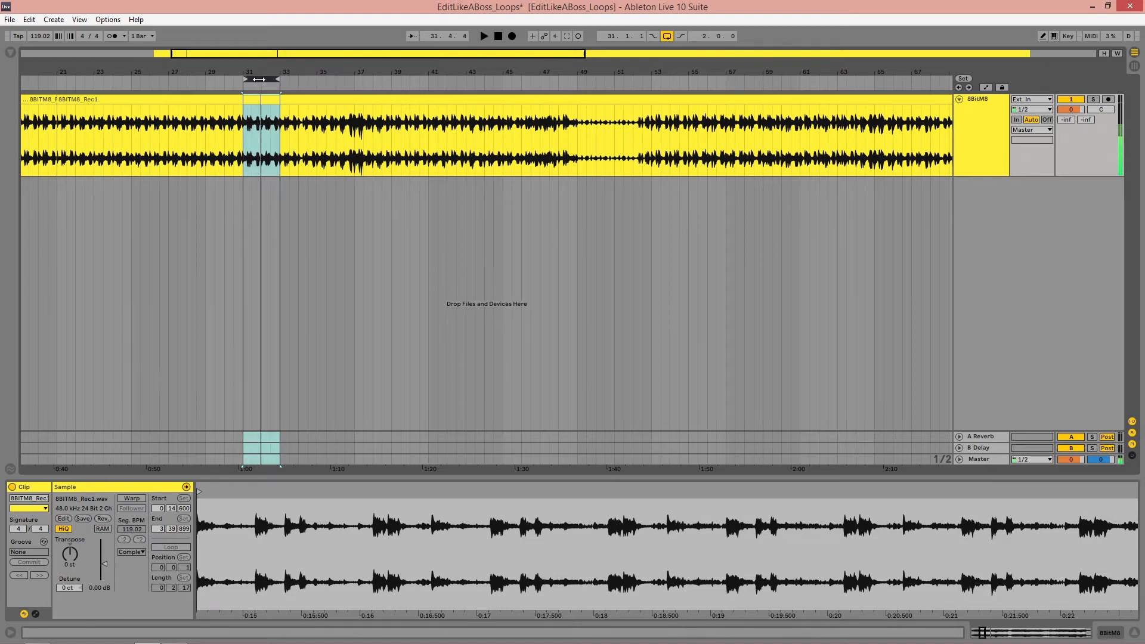
pyautogui.hotkey('ctrl', 'e')
# Audition a two-bar loop region starting at bar 40 and split the recording at its edges
pyautogui.moveTo(222, 54); pyautogui.dragTo(352, 94)
pyautogui.press('space')
pyautogui.moveTo(424, 79); pyautogui.dragTo(346, 79)
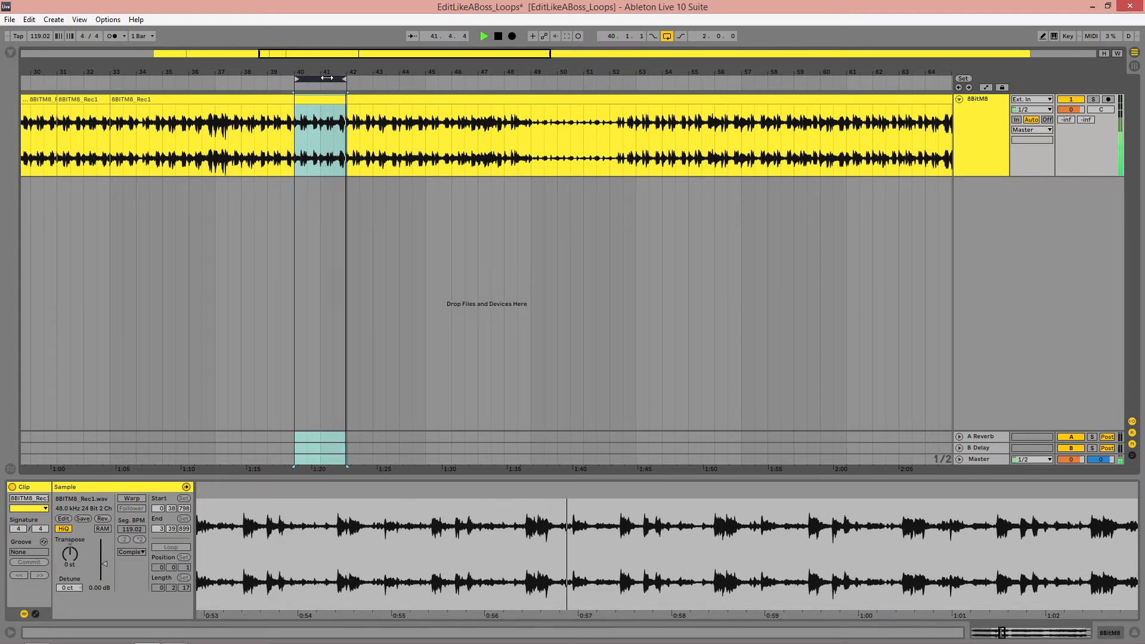
pyautogui.moveTo(326, 75)
pyautogui.mouseDown()
pyautogui.moveTo(263, 69)
pyautogui.moveTo(474, 78)
pyautogui.moveTo(328, 79)
pyautogui.mouseUp()
pyautogui.press('space')
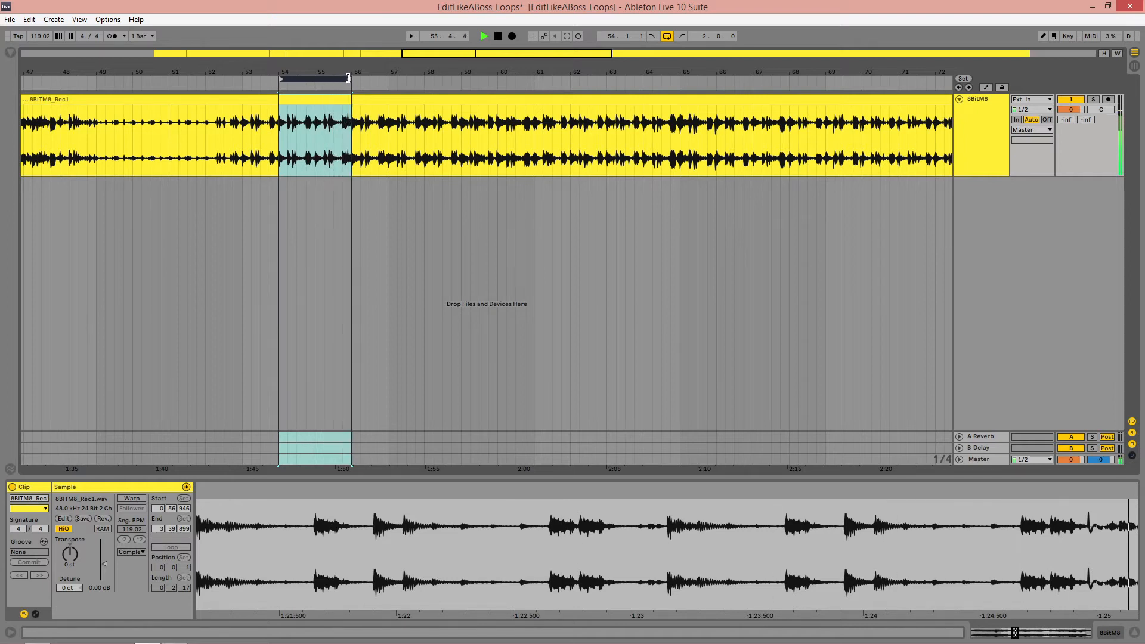
# Extend the loop region at bar 54 to four bars and split the recording at its edges
pyautogui.moveTo(349, 78); pyautogui.dragTo(417, 81)
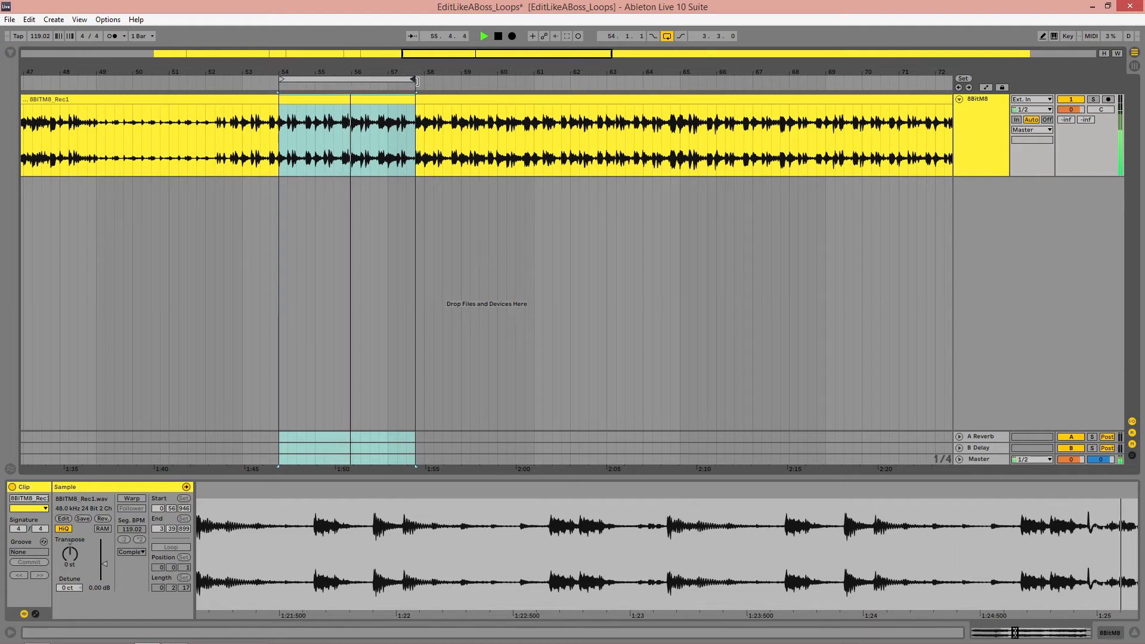
pyautogui.moveTo(417, 82)
pyautogui.mouseDown()
pyautogui.moveTo(444, 83)
pyautogui.moveTo(426, 84)
pyautogui.mouseUp()
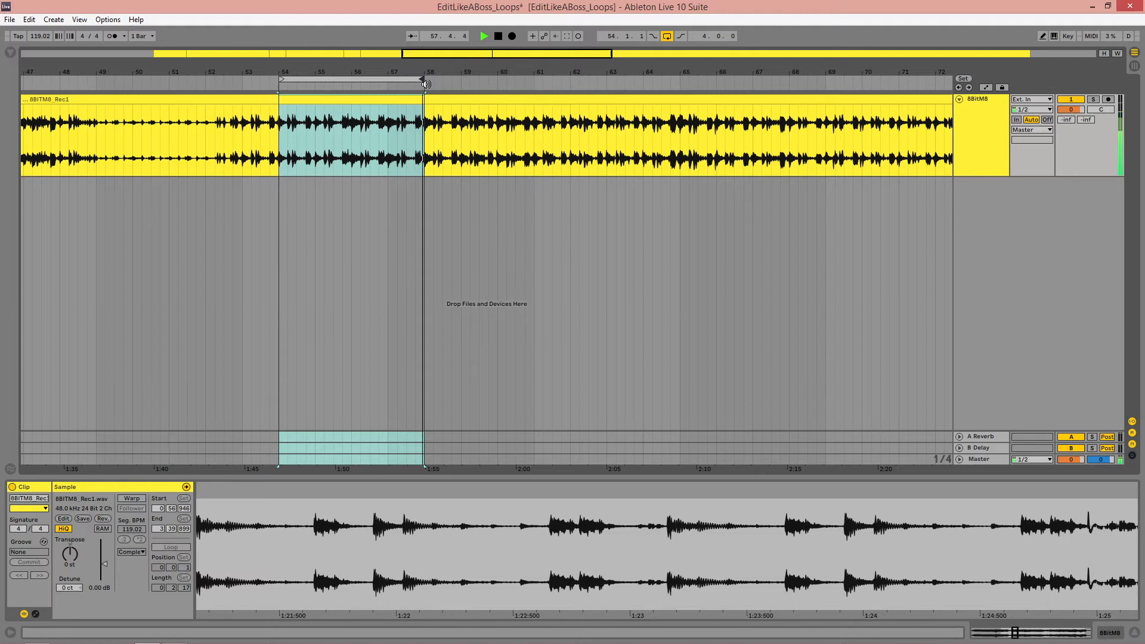
pyautogui.click(391, 78)
pyautogui.hotkey('ctrl', 'e')
# Audition the passages from bar 69 onward for a good two-bar loop and split the recording at bars 74 and 76
pyautogui.moveTo(376, 72); pyautogui.dragTo(261, 78)
pyautogui.press('space')
pyautogui.press('space')
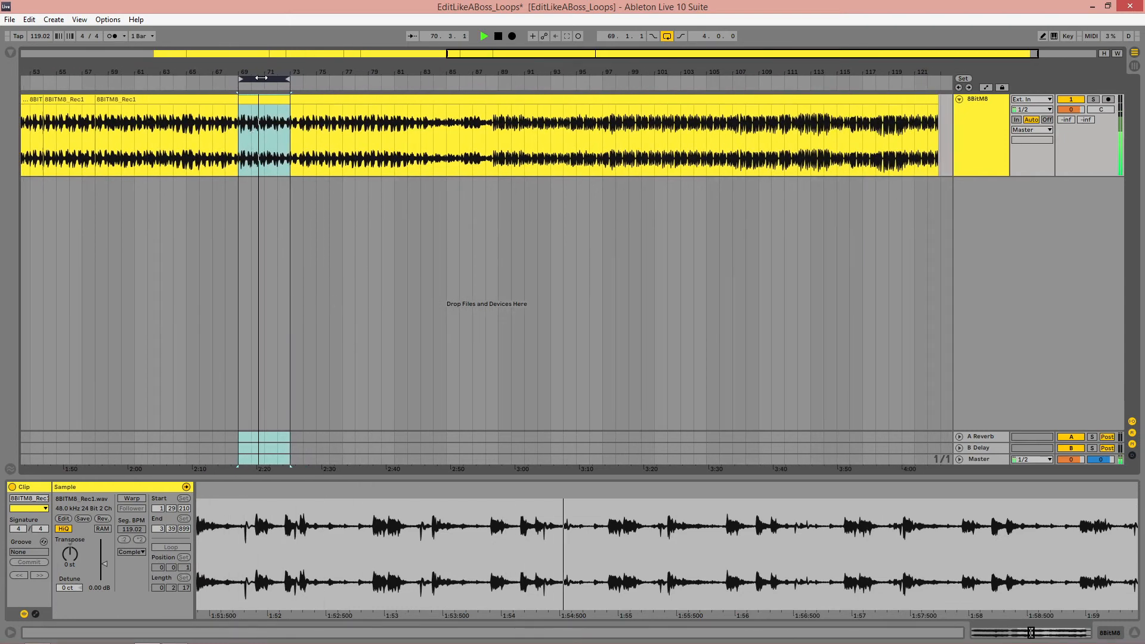
pyautogui.moveTo(262, 78); pyautogui.dragTo(242, 131)
pyautogui.press('space')
pyautogui.press('space')
pyautogui.moveTo(241, 71); pyautogui.dragTo(159, 39)
pyautogui.press('space')
pyautogui.click(258, 80)
pyautogui.hotkey('ctrl', 'e')
# Audition two-bar loop regions beyond bar 76 and split the recording at bars 80 and 82
pyautogui.moveTo(163, 81); pyautogui.dragTo(432, 113)
pyautogui.press('space')
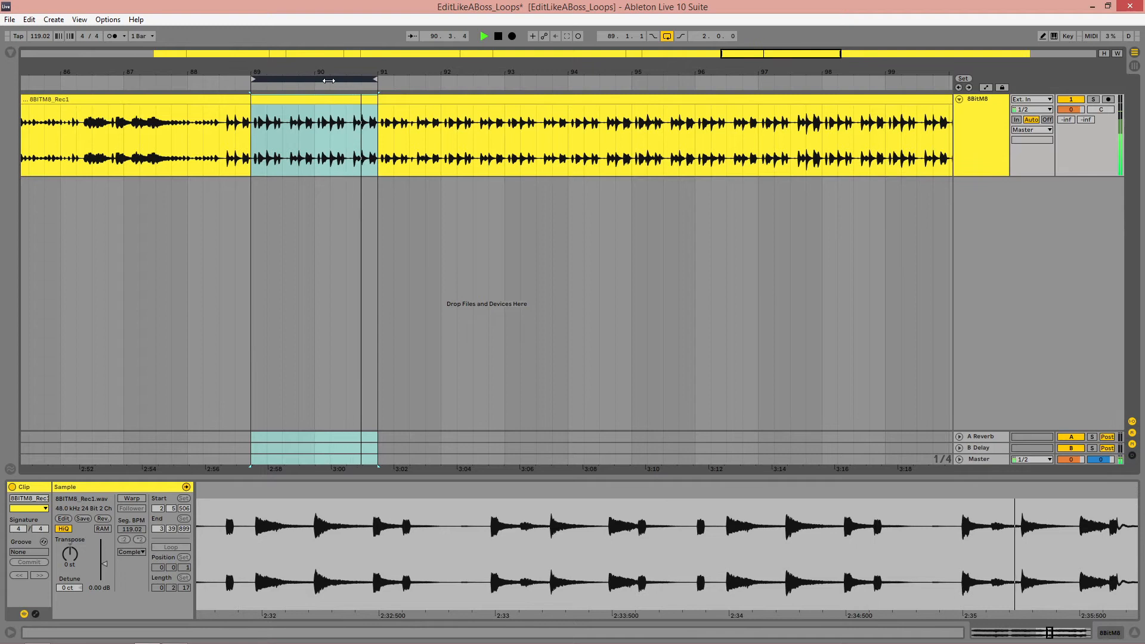
pyautogui.moveTo(315, 71); pyautogui.dragTo(338, 71)
pyautogui.press('space')
pyautogui.press('space')
pyautogui.press('space')
pyautogui.hotkey('ctrl', 'e')
# Delete the unwanted clips at bars 76 to 80, from bar 82 to the end, and at bars 58 to 74
pyautogui.click(314, 100)
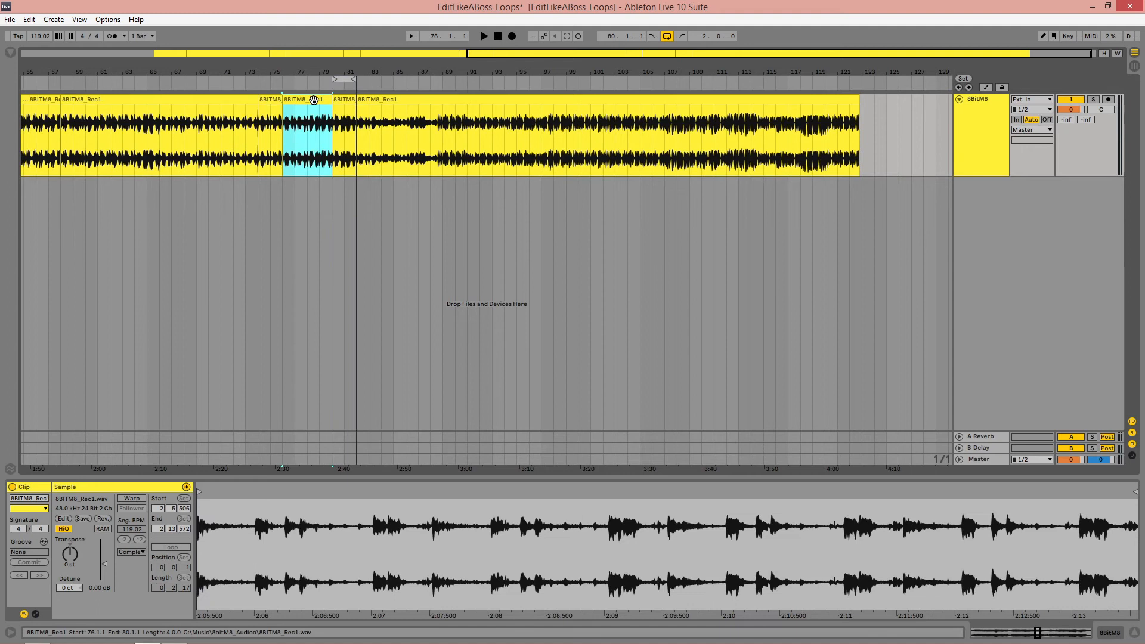
pyautogui.press('Delete')
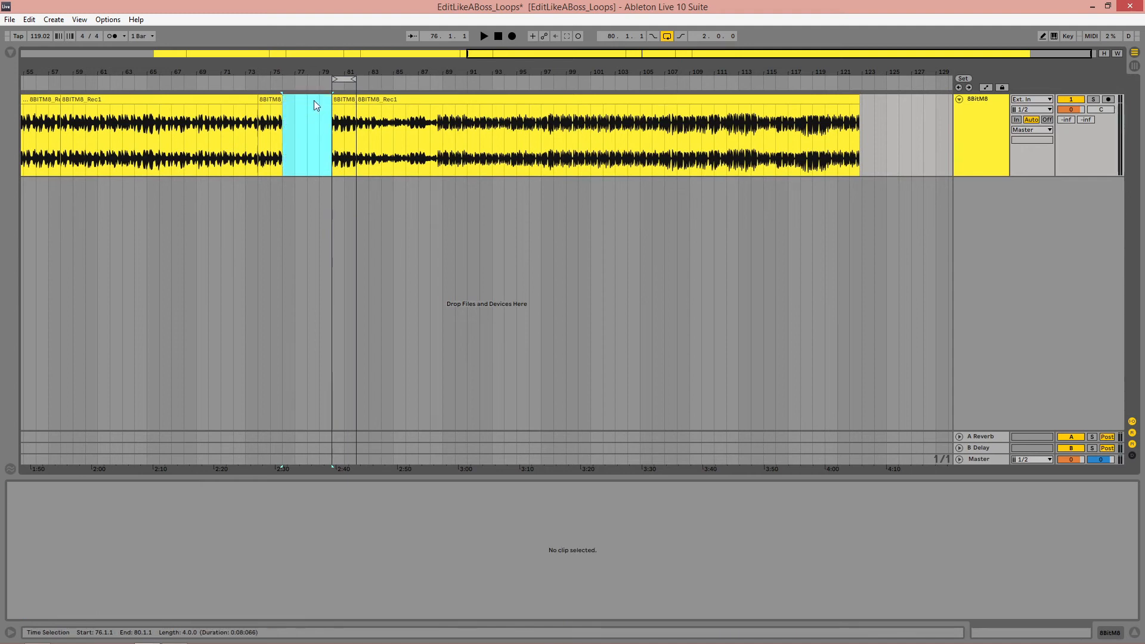
pyautogui.click(372, 100)
pyautogui.press('Delete')
pyautogui.moveTo(263, 72); pyautogui.dragTo(424, 76)
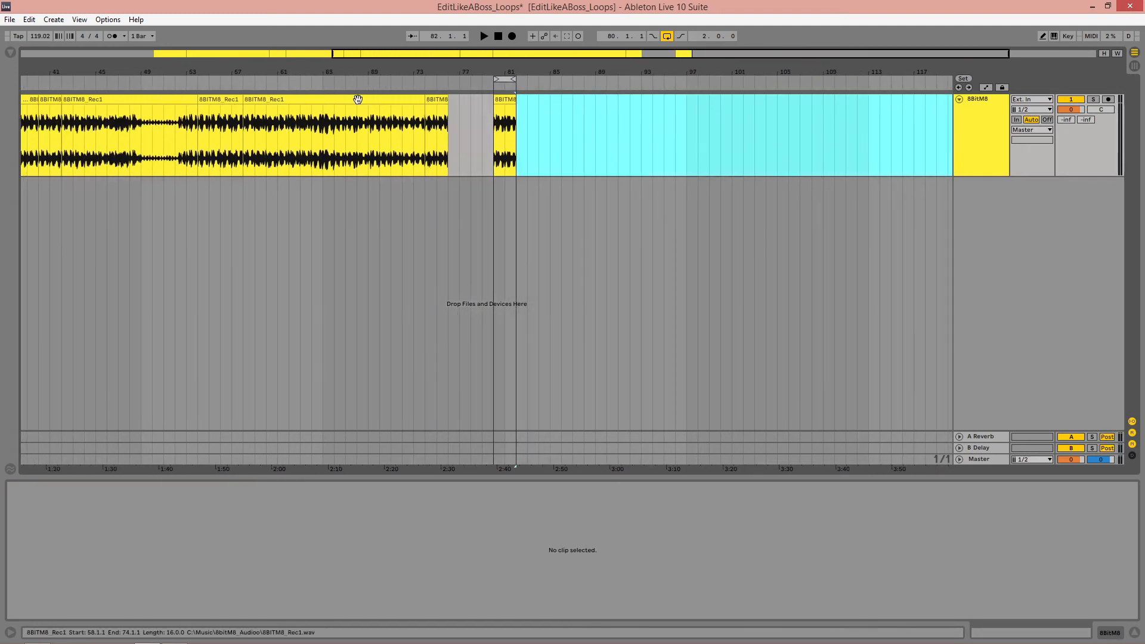
pyautogui.click(355, 98)
pyautogui.press('Delete')
# Delete the unwanted clips between the loops at bars 42 to 54, 33 to 40, and 21 to 31
pyautogui.moveTo(261, 73); pyautogui.dragTo(476, 70)
pyautogui.click(370, 105)
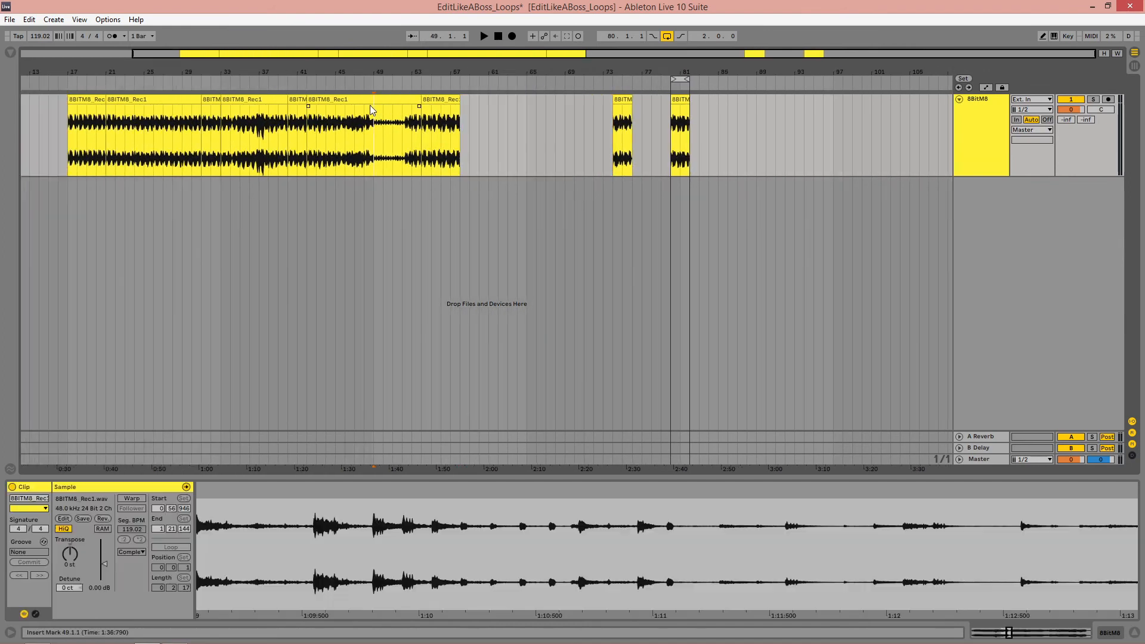
pyautogui.click(366, 99)
pyautogui.press('Delete')
pyautogui.click(270, 99)
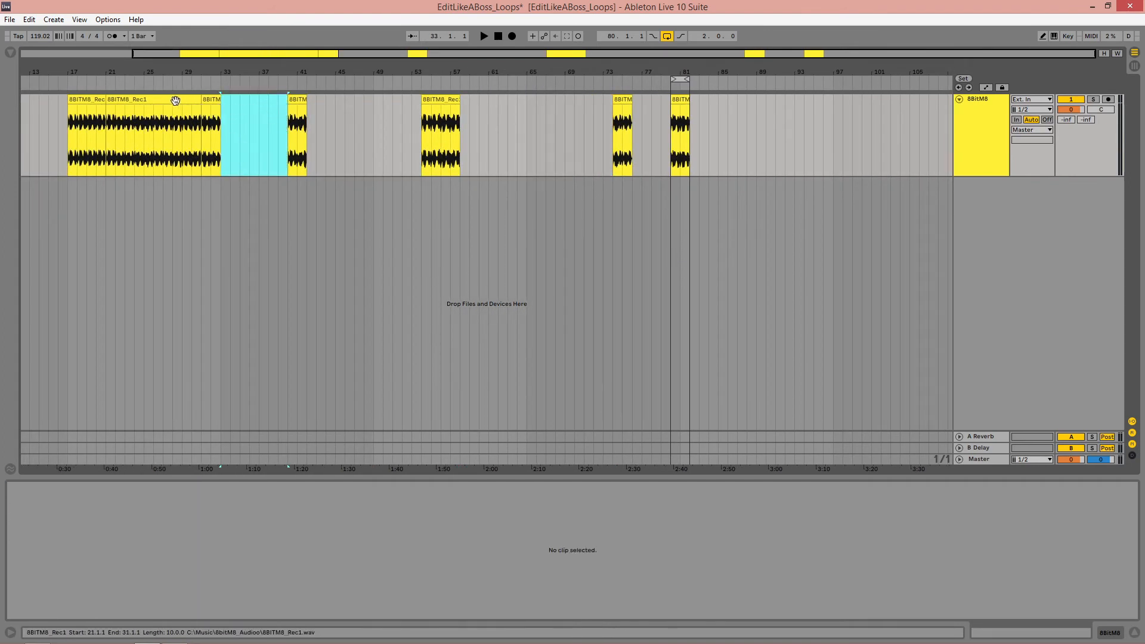
pyautogui.press('Delete')
pyautogui.click(177, 106)
pyautogui.press('Delete')
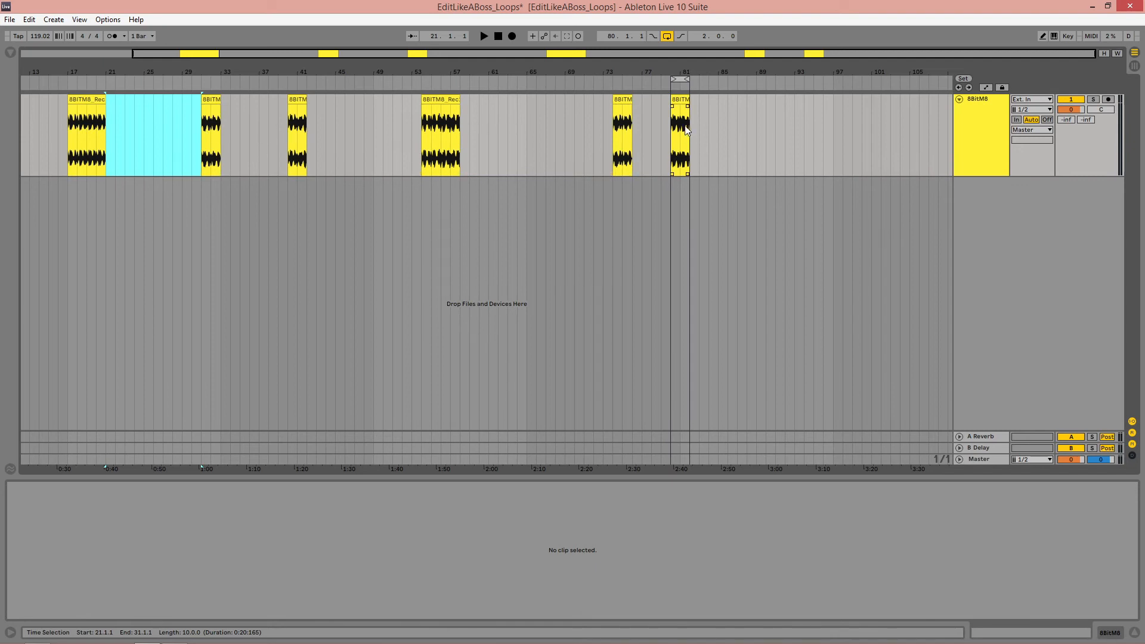
# Crop all six remaining loop clips to their own sample files with Crop Clip(s)
pyautogui.click(642, 117)
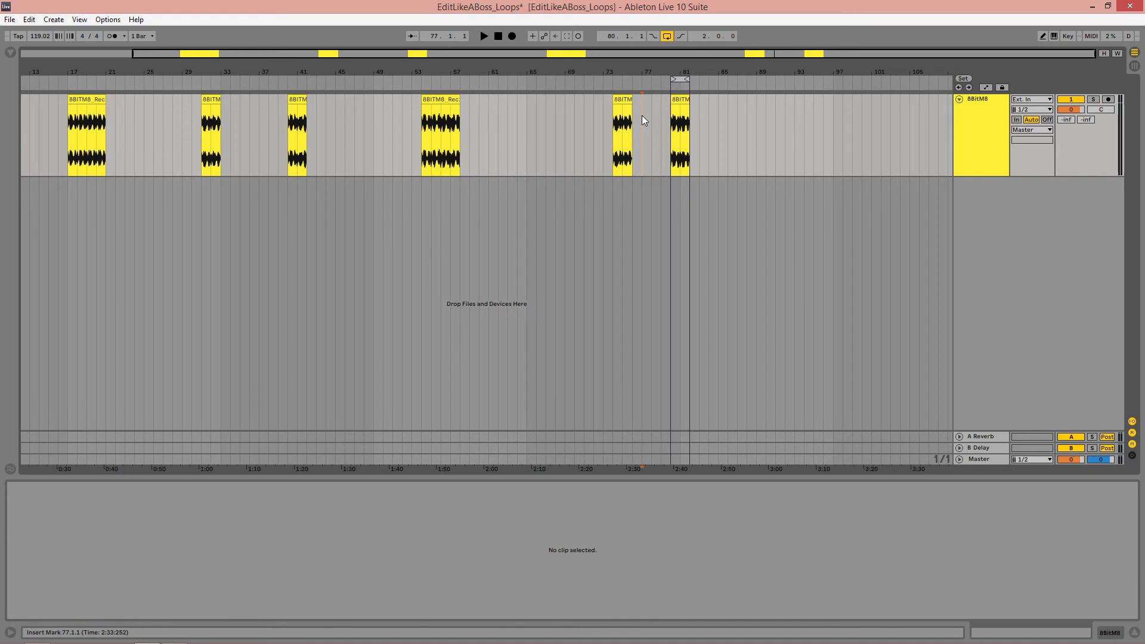
pyautogui.hotkey('ctrl', 'a')
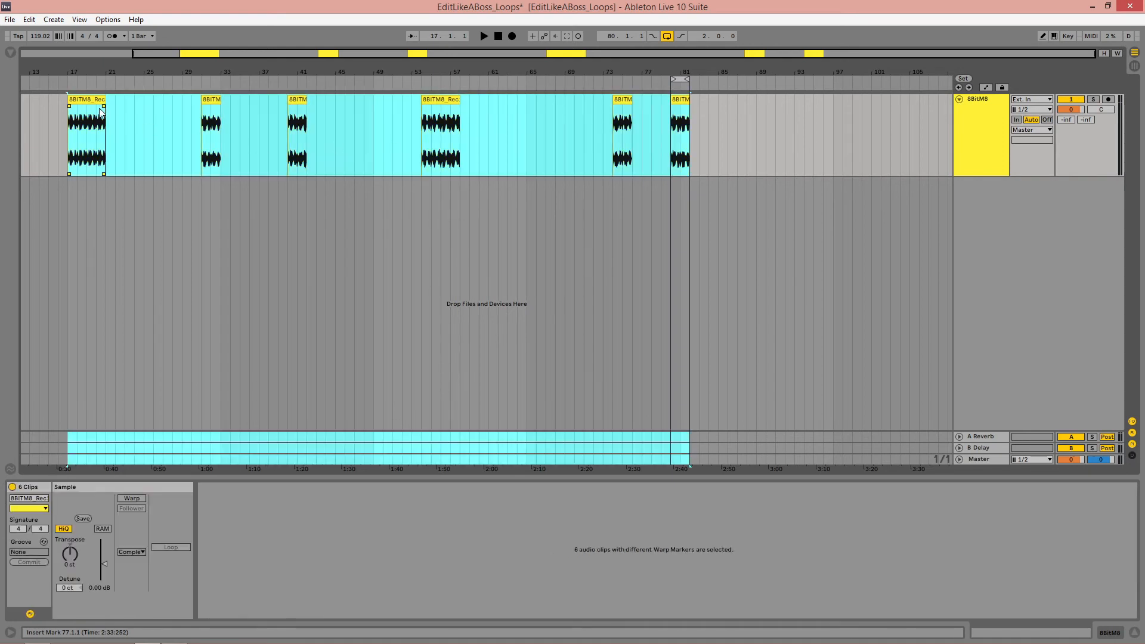
pyautogui.rightClick(89, 101)
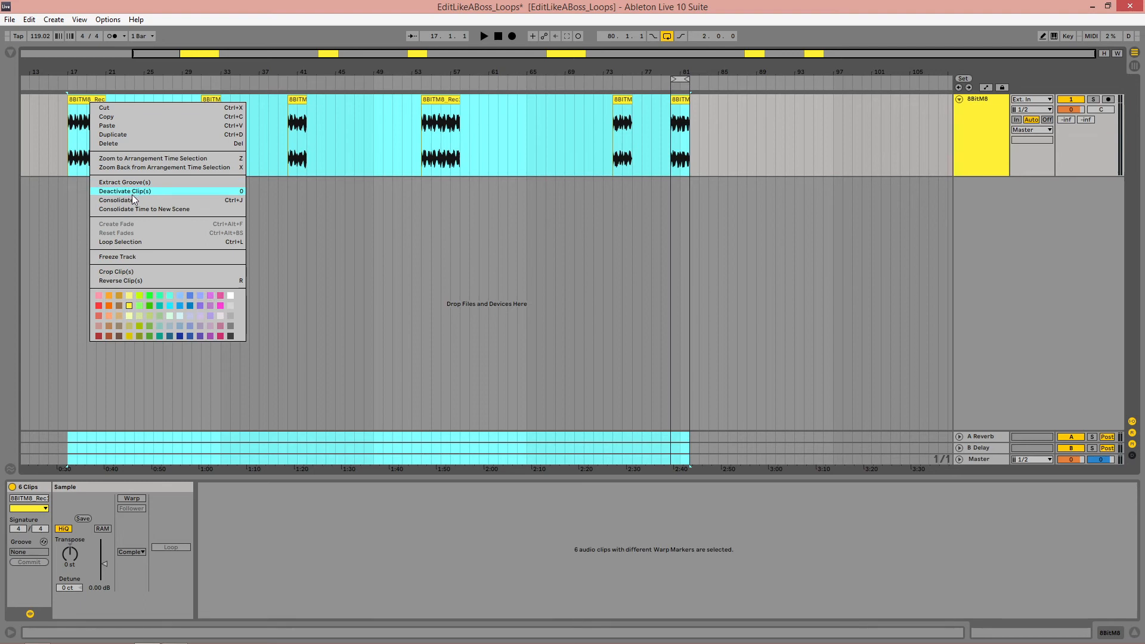
pyautogui.click(134, 272)
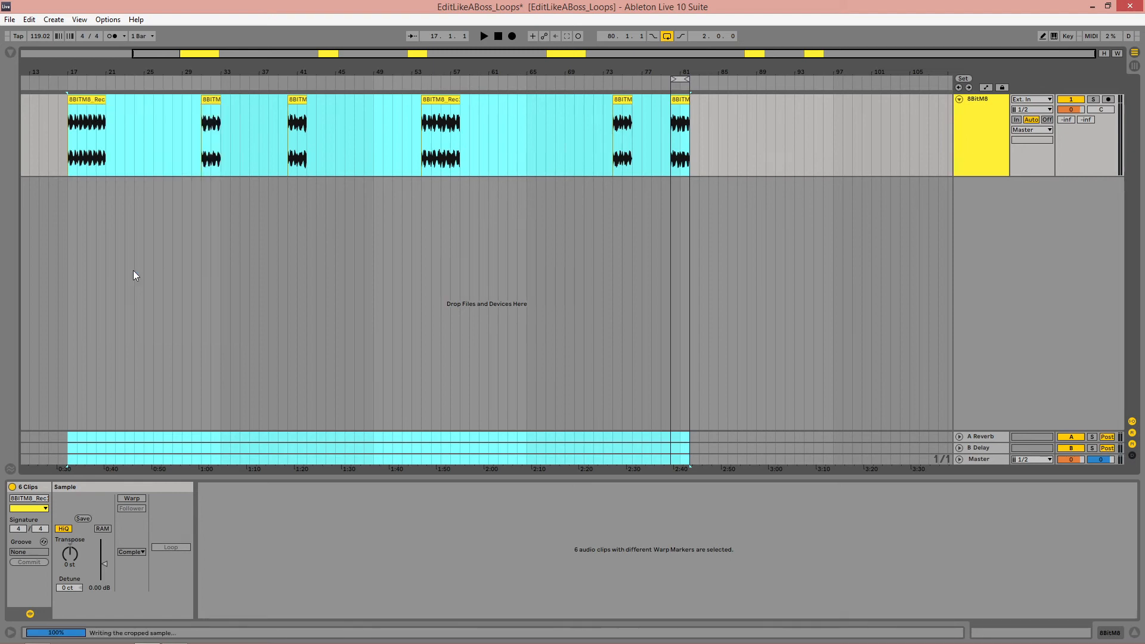
pyautogui.click(153, 156)
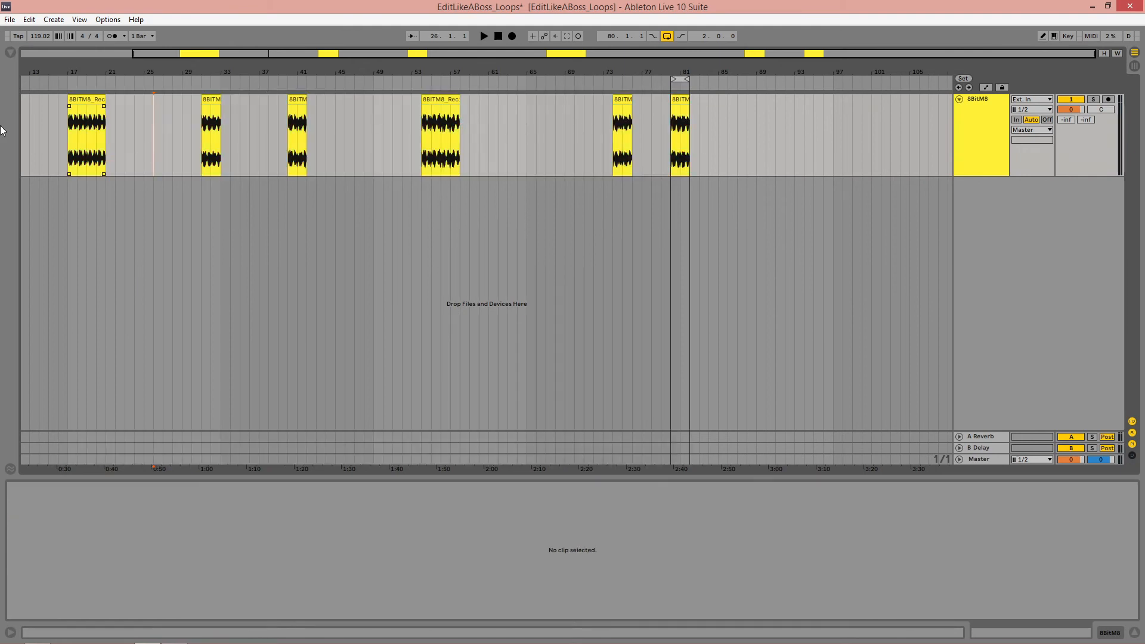
# Show the bar 17 loop's cropped sample in File Explorer and widen the Name column to fit the full file names
pyautogui.click(84, 100)
pyautogui.rightClick(84, 99)
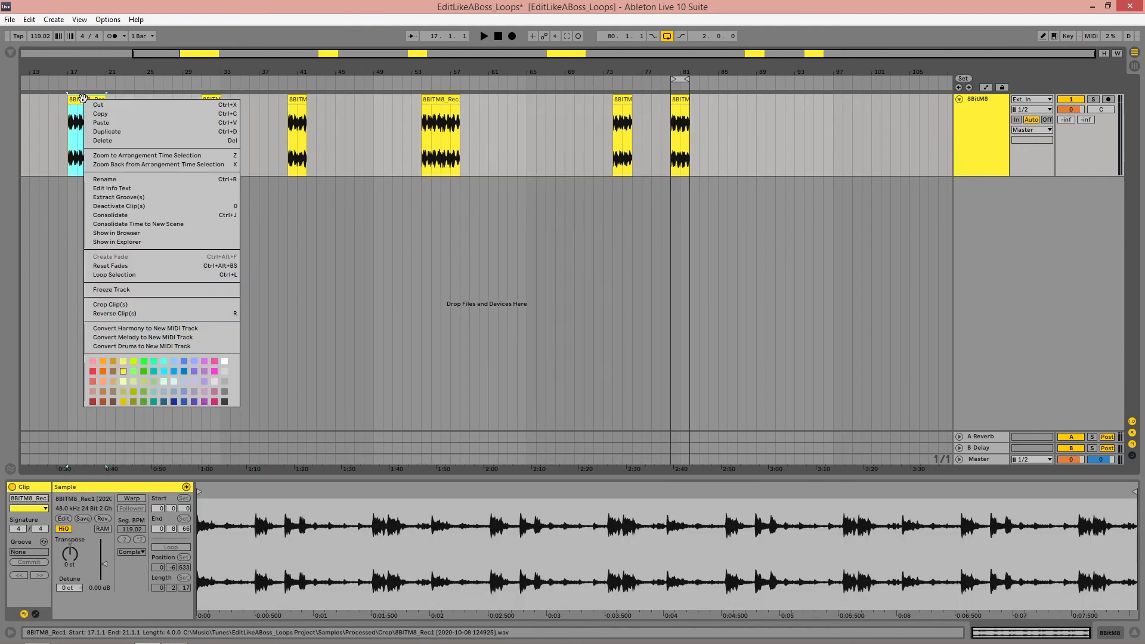
pyautogui.click(129, 242)
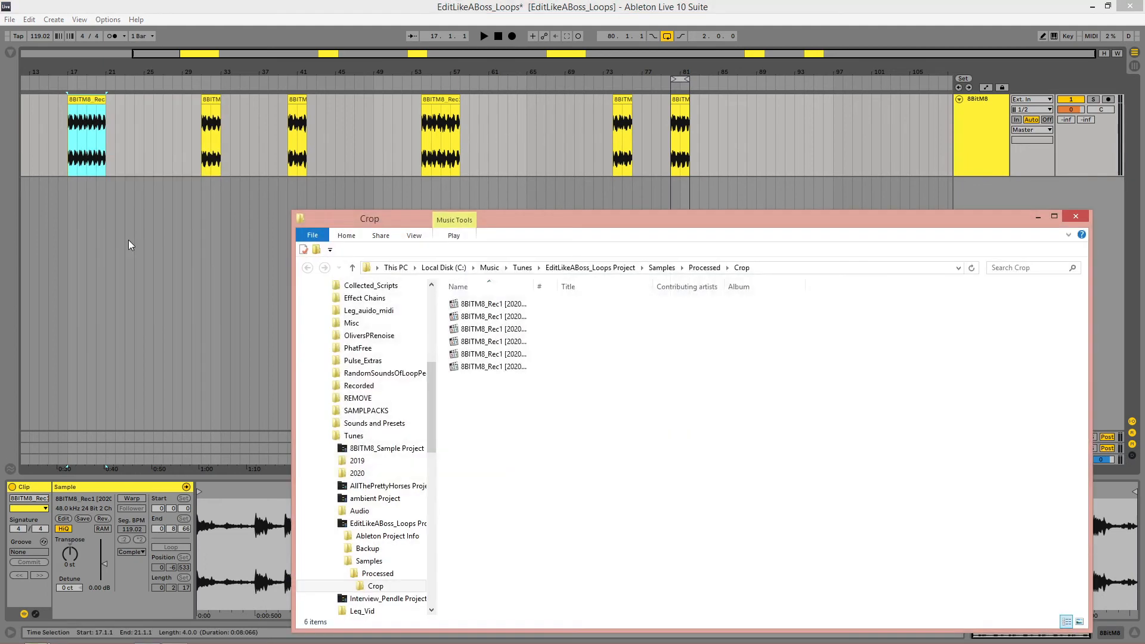
pyautogui.moveTo(535, 289); pyautogui.dragTo(639, 290)
pyautogui.moveTo(578, 386); pyautogui.dragTo(535, 308)
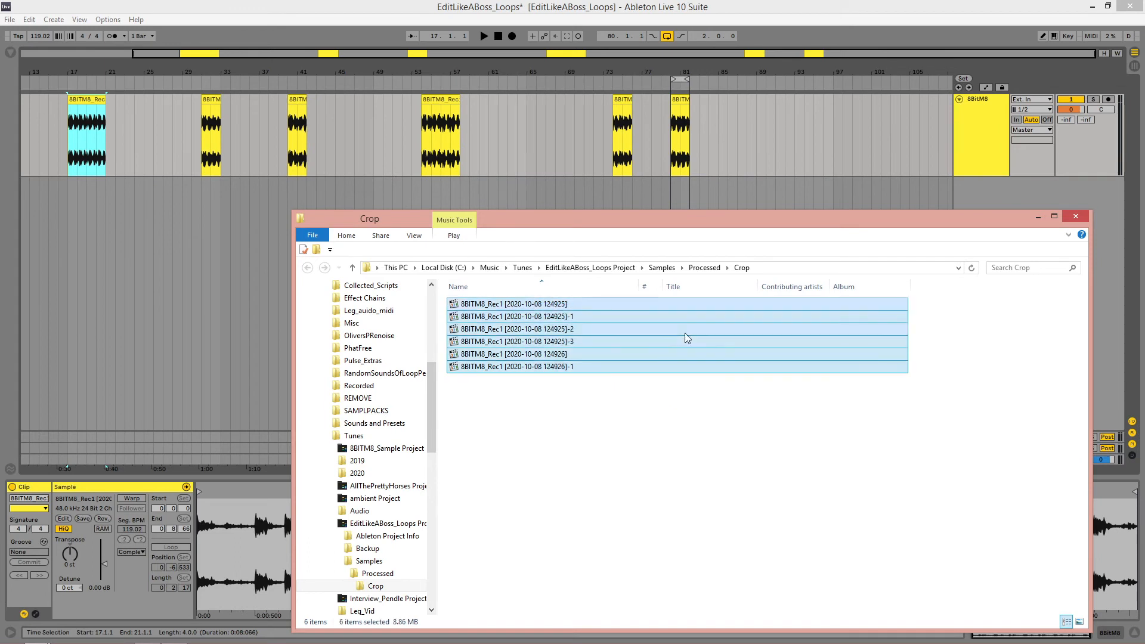
# Add a Size column to the Crop folder listing and sort the sample files by size, largest first
pyautogui.rightClick(894, 298)
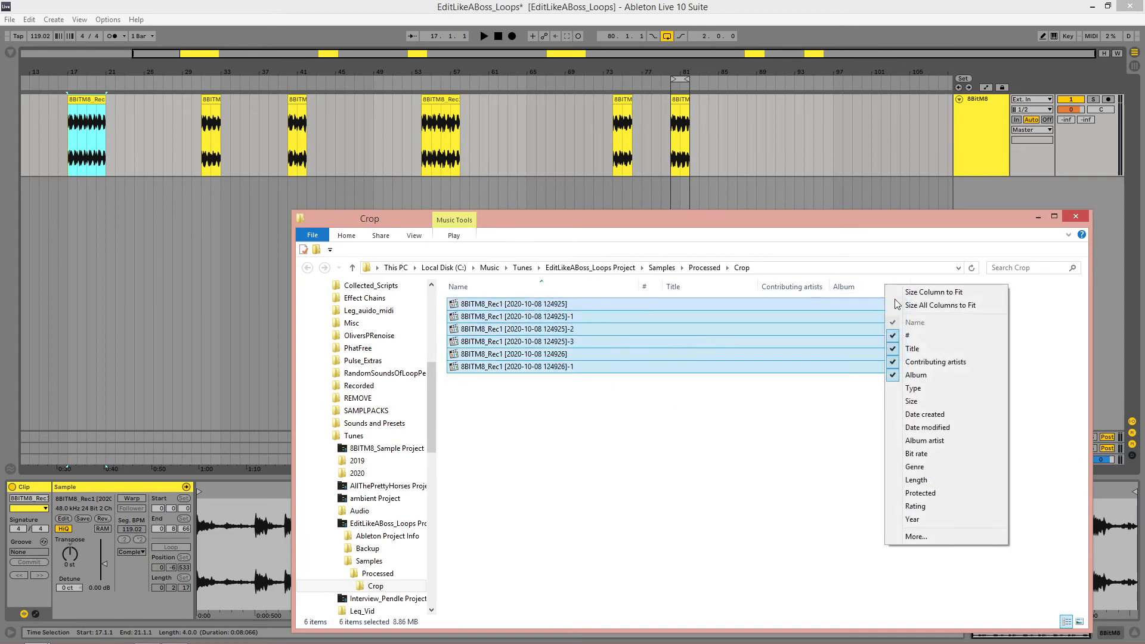
pyautogui.click(925, 399)
pyautogui.moveTo(905, 222); pyautogui.dragTo(747, 187)
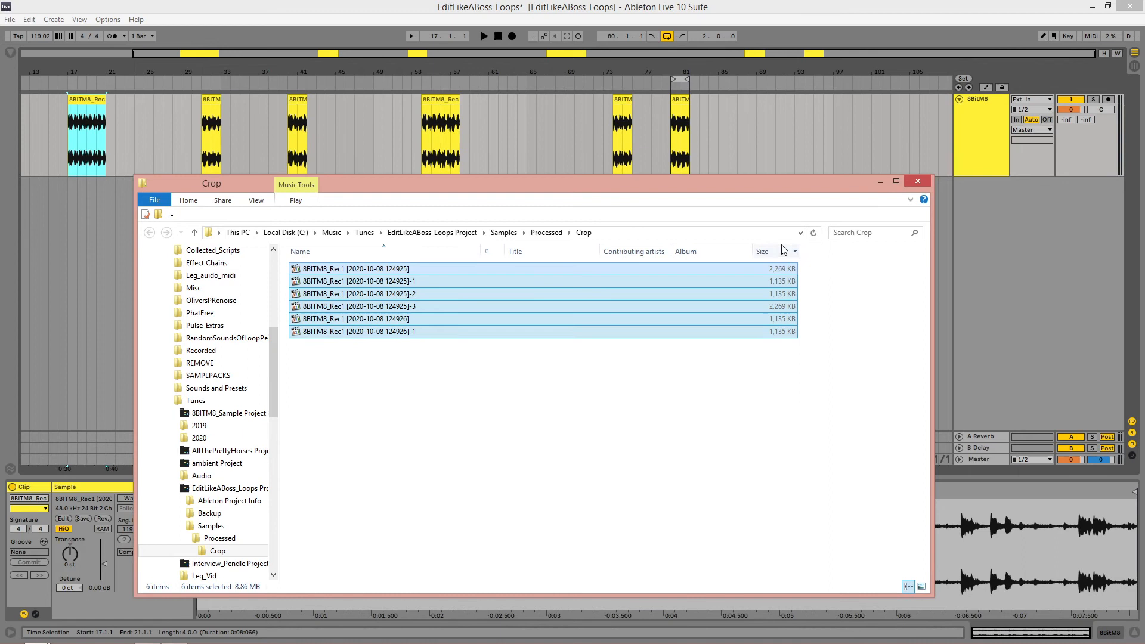
pyautogui.click(774, 254)
pyautogui.moveTo(420, 347); pyautogui.dragTo(394, 269)
pyautogui.moveTo(427, 360); pyautogui.dragTo(367, 297)
pyautogui.click(400, 359)
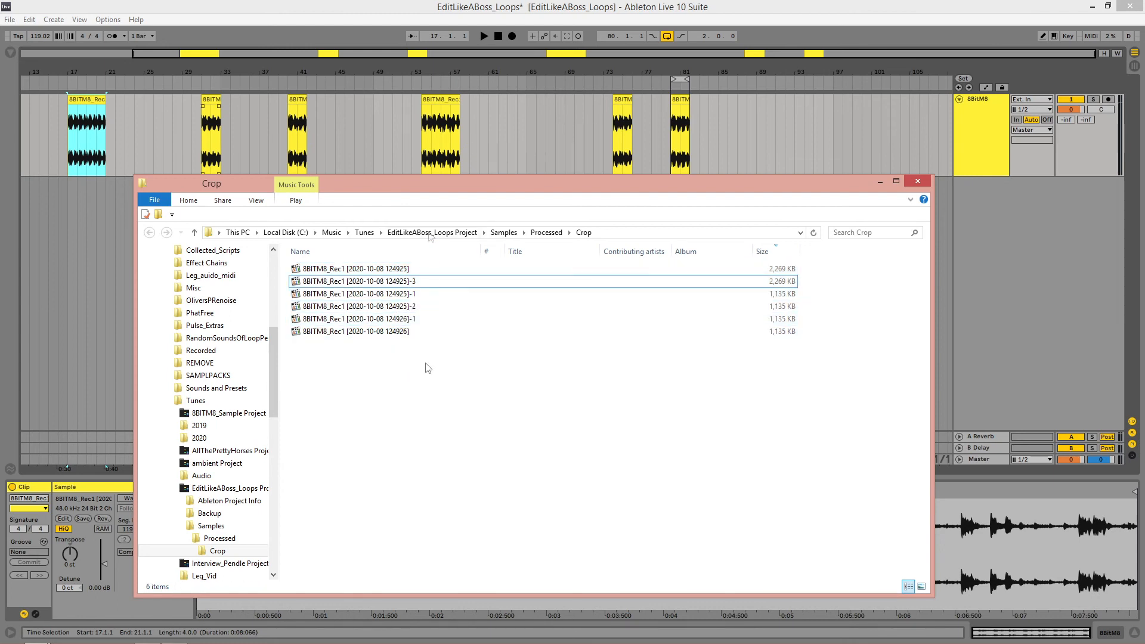
pyautogui.moveTo(406, 349); pyautogui.dragTo(356, 265)
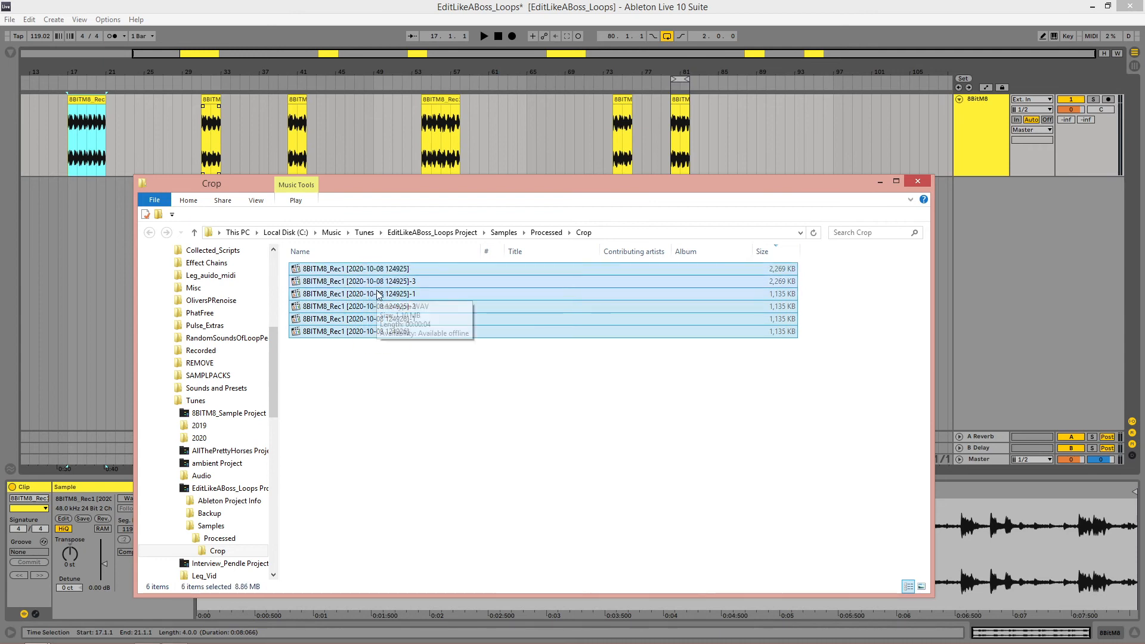
pyautogui.click(385, 382)
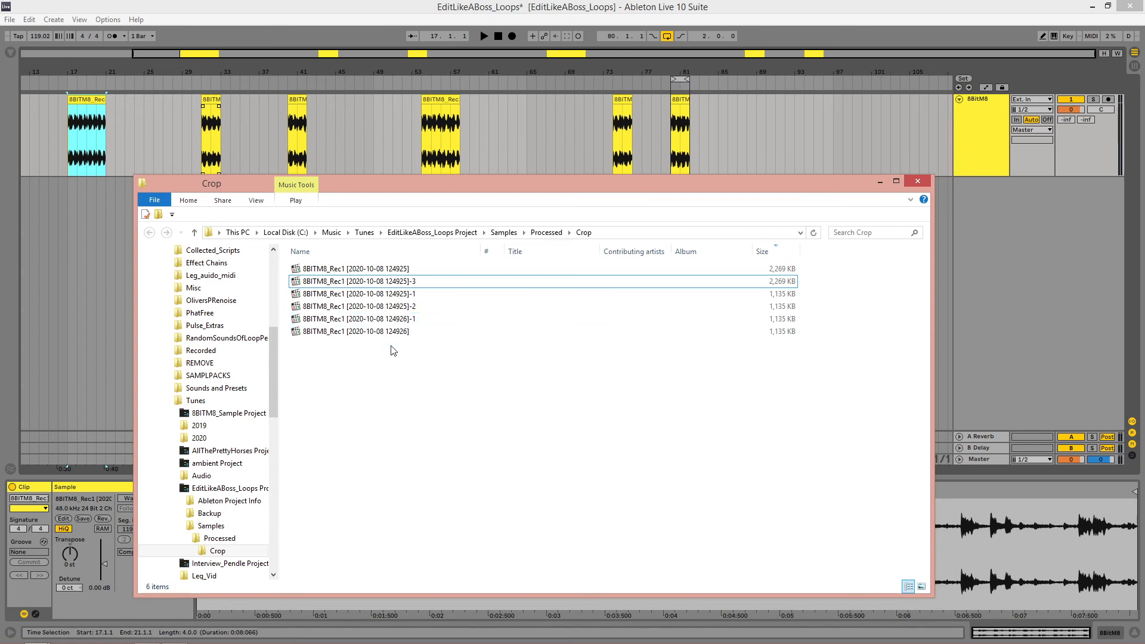
pyautogui.moveTo(392, 348); pyautogui.dragTo(371, 267)
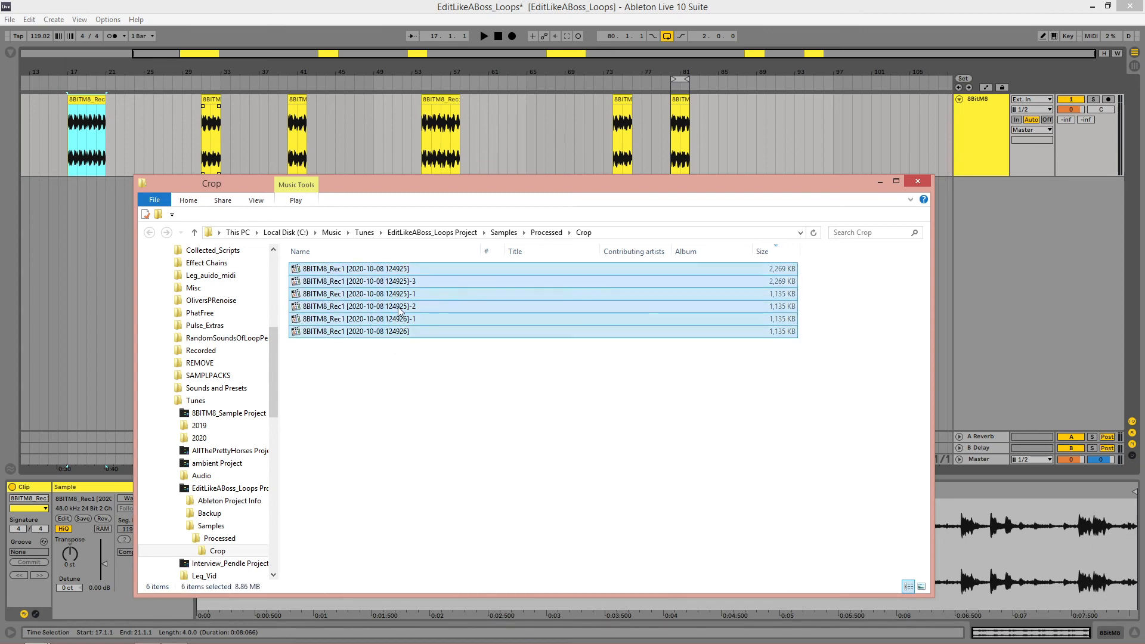
# Place all six cropped sample files from the Crop folder into the 8BitM8 track's first six clip slots in Live's Session View
pyautogui.moveTo(385, 352); pyautogui.dragTo(356, 269)
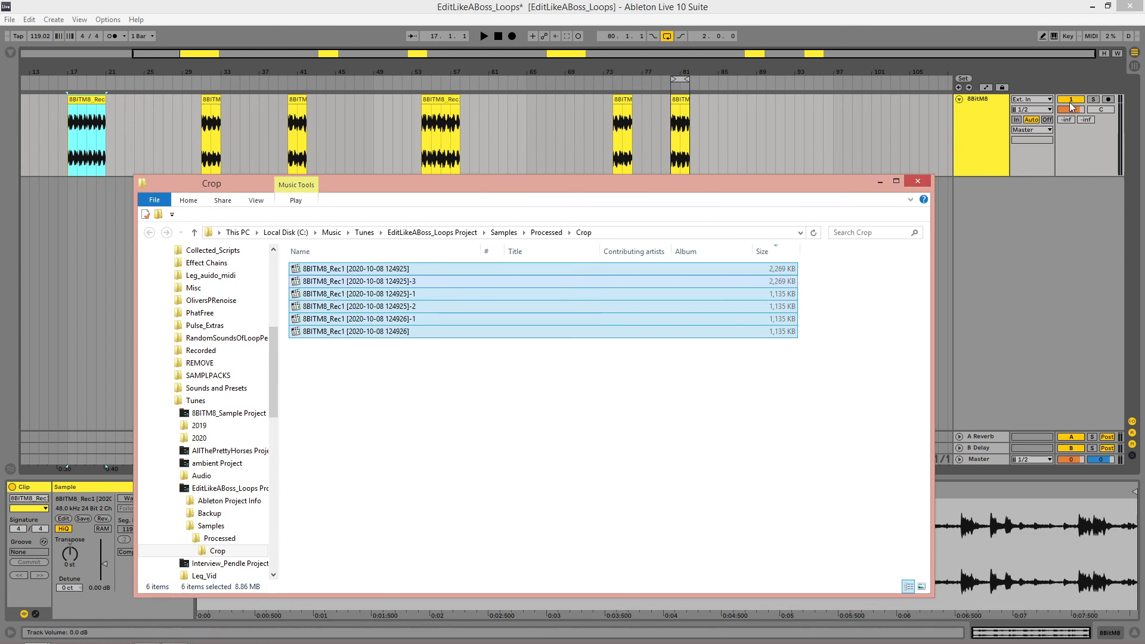
pyautogui.click(1134, 68)
pyautogui.hotkey('alt', 'Tab')
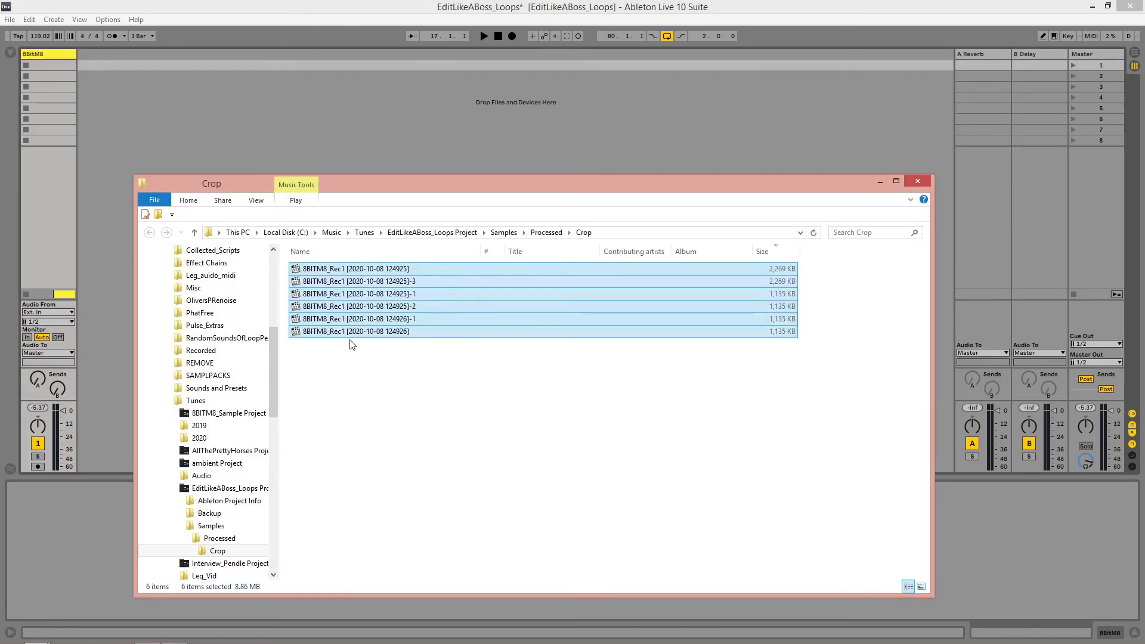
pyautogui.moveTo(363, 283); pyautogui.dragTo(49, 66)
# Examine the imported loop clips in the 8BitM8 track one by one, checking each waveform, warp setting and loop length
pyautogui.click(54, 78)
pyautogui.click(51, 88)
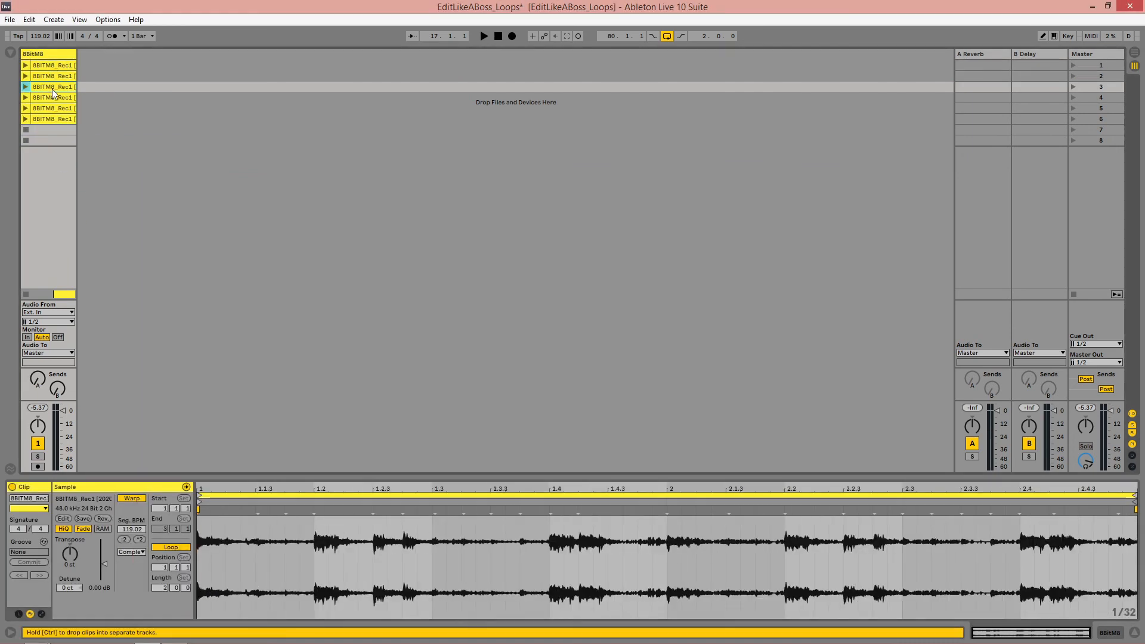
pyautogui.click(49, 97)
pyautogui.click(44, 109)
pyautogui.click(43, 119)
pyautogui.click(42, 106)
pyautogui.click(44, 87)
pyautogui.click(44, 77)
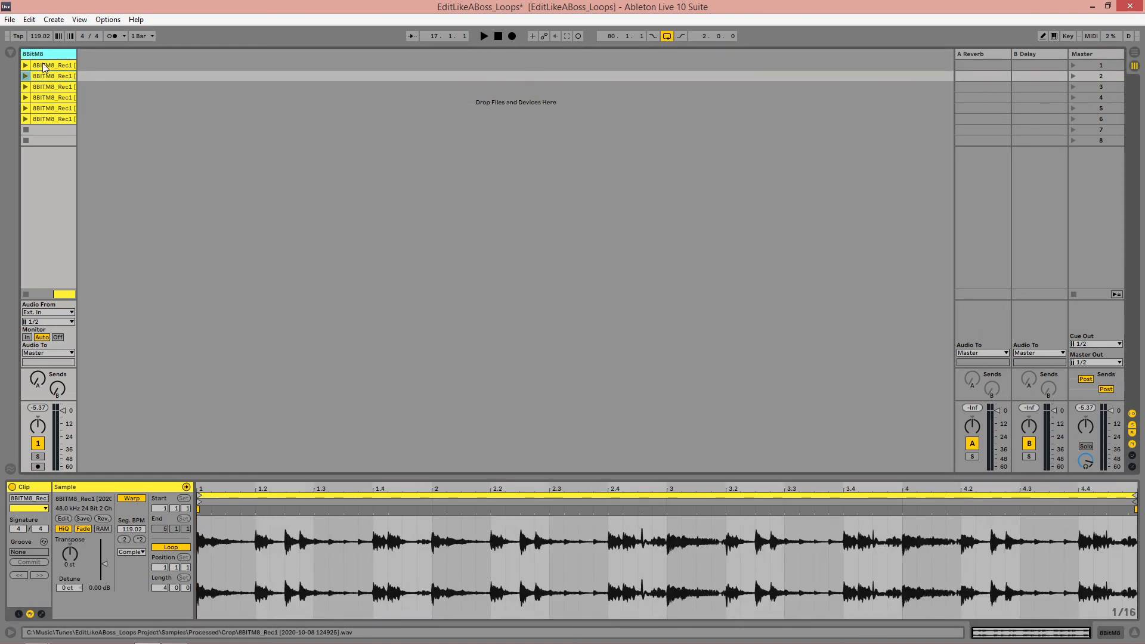
pyautogui.click(155, 131)
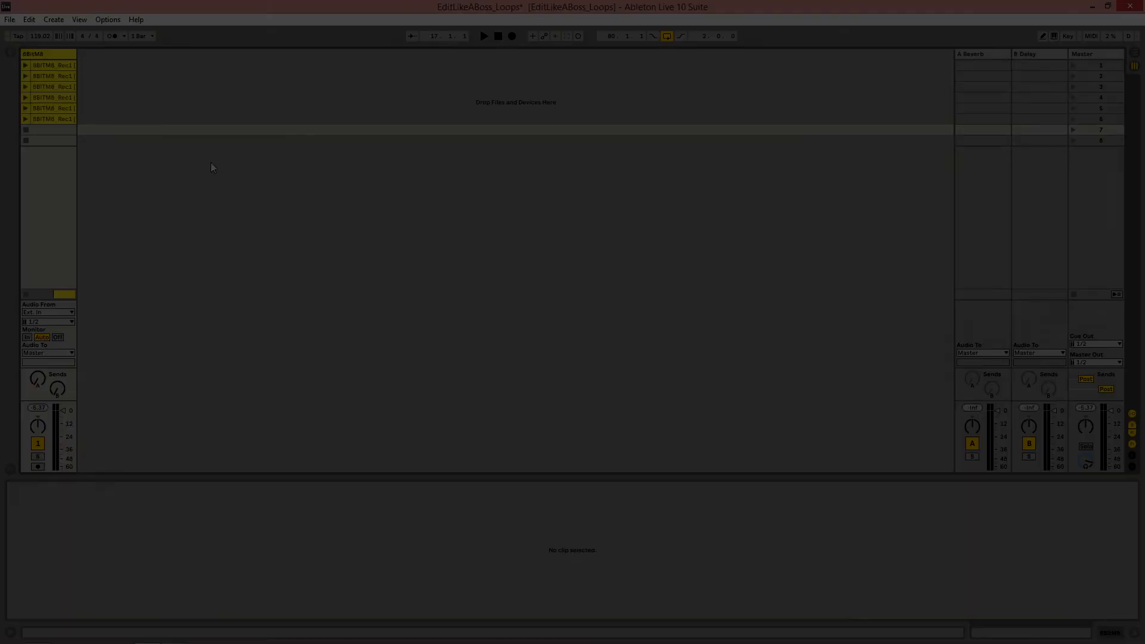